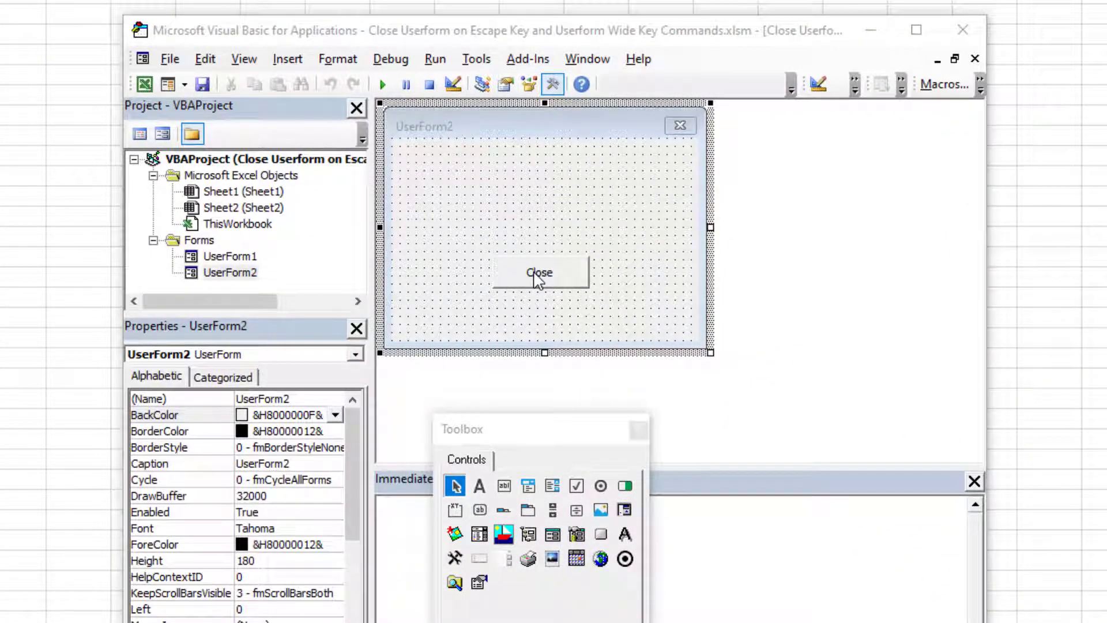
- Place three option buttons on UserForm2 above the Close button
click(562, 277)
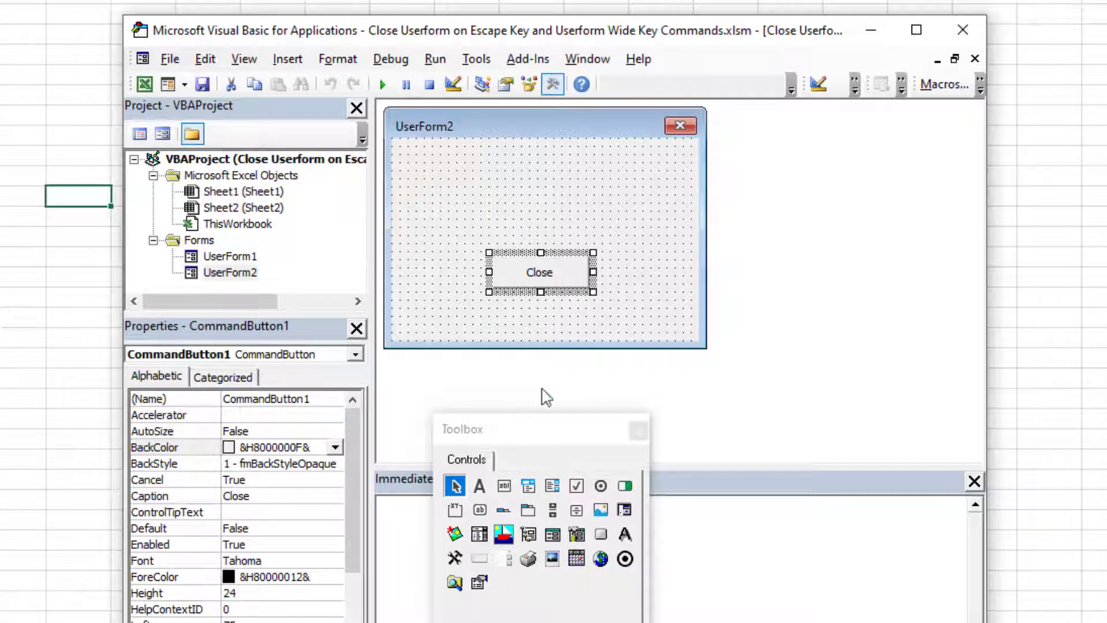
click(601, 486)
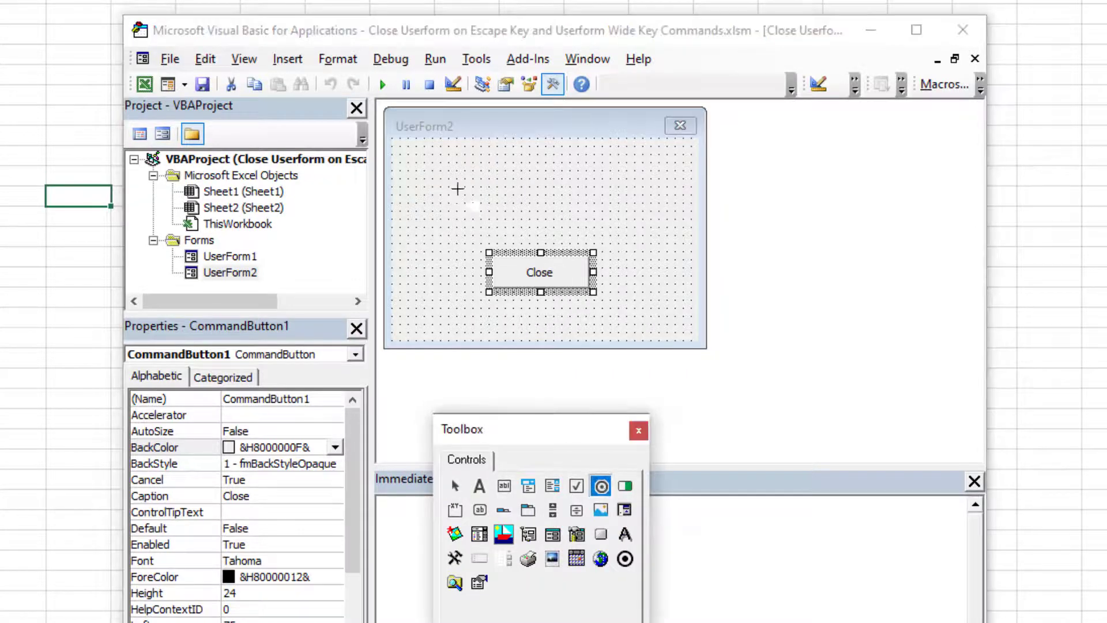
click(432, 160)
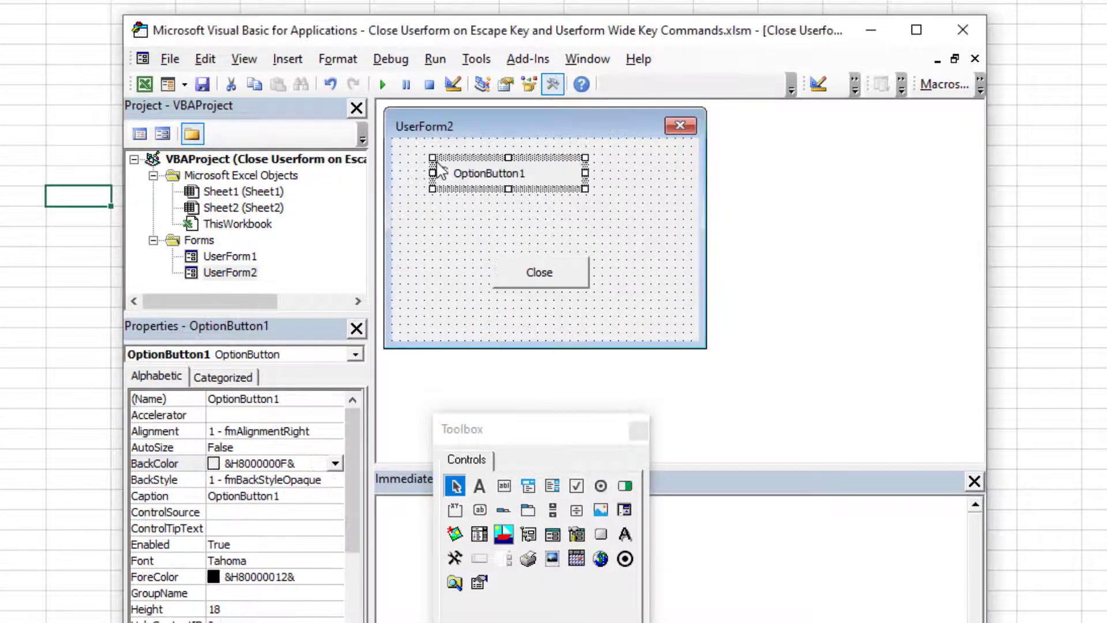
click(601, 485)
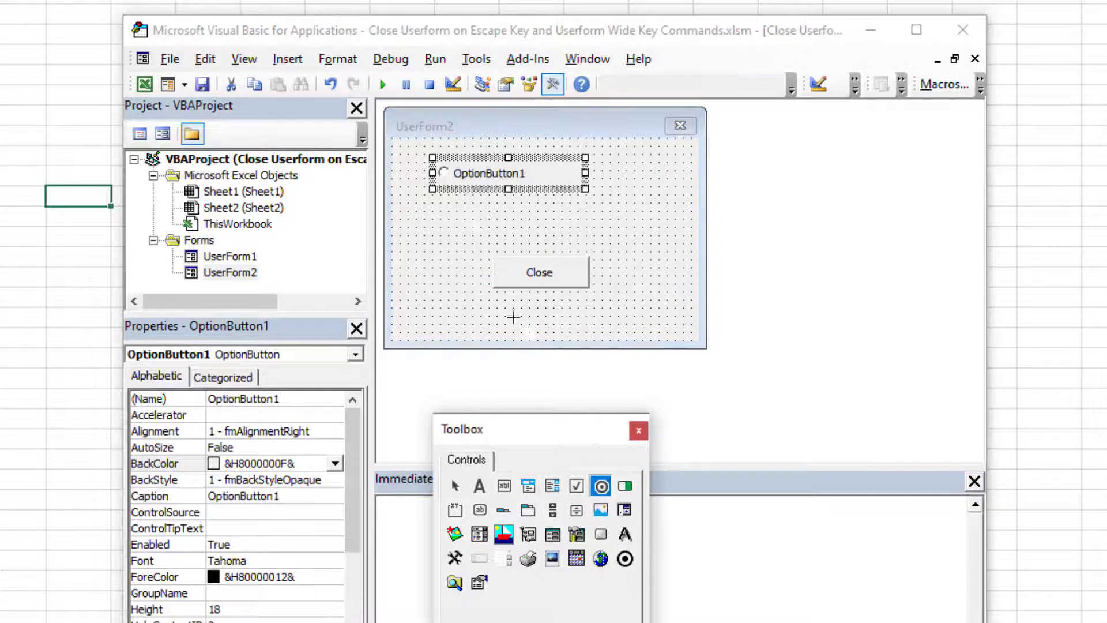
click(450, 187)
click(601, 485)
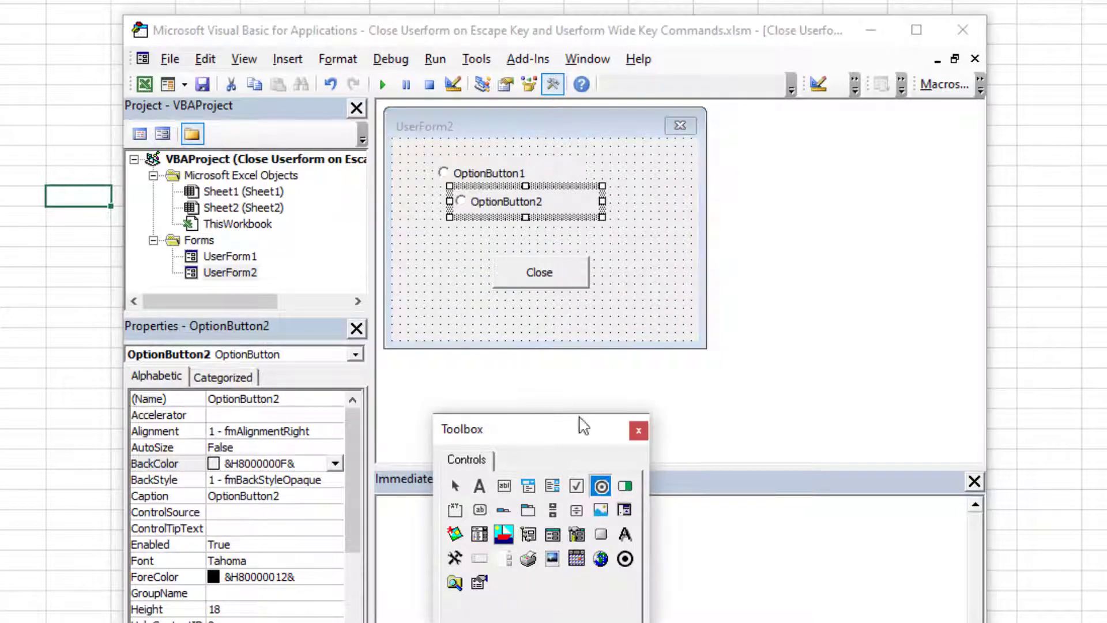
click(422, 210)
- Reposition the third option button and rubber-band select the option buttons
drag(452, 239, 453, 239)
click(433, 270)
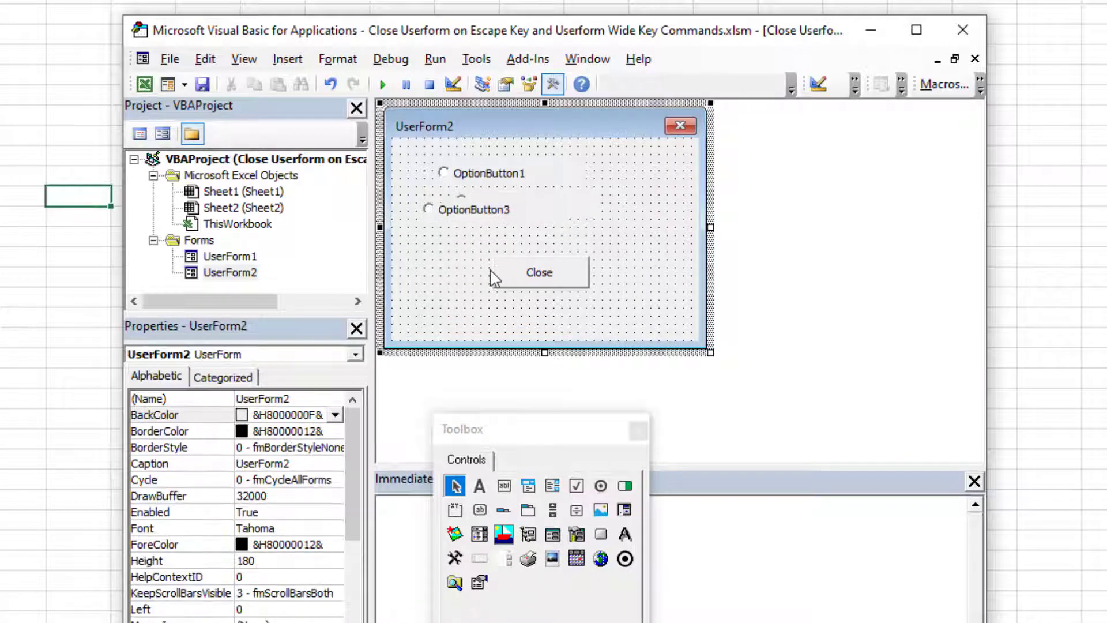
mouse_move(505, 234)
mouse_down()
mouse_move(427, 192)
mouse_move(426, 180)
mouse_up()
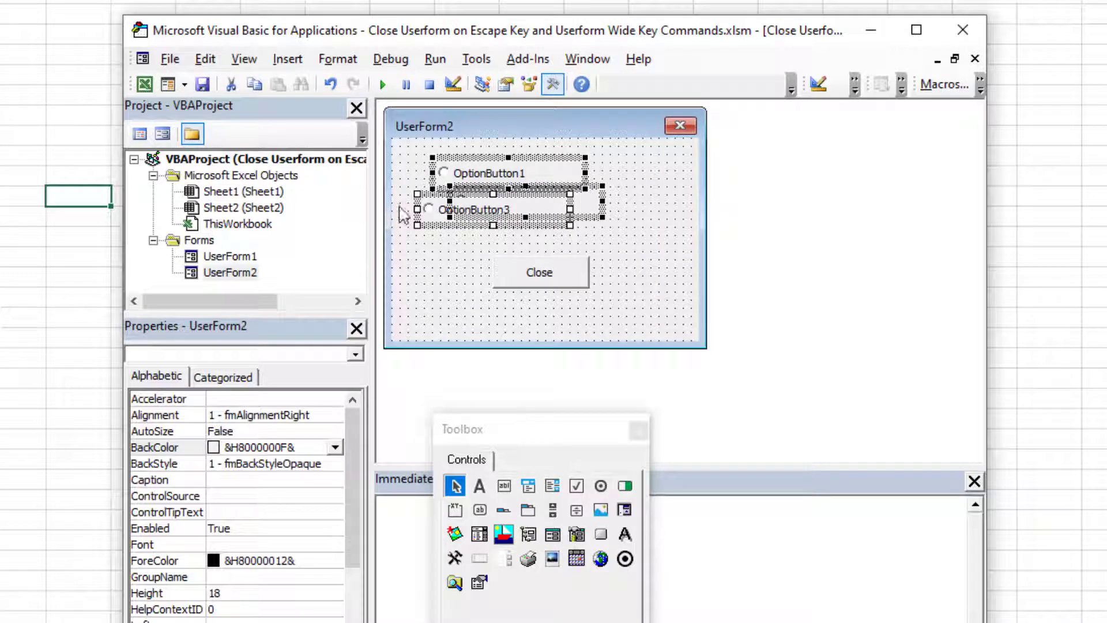
drag(415, 170, 486, 220)
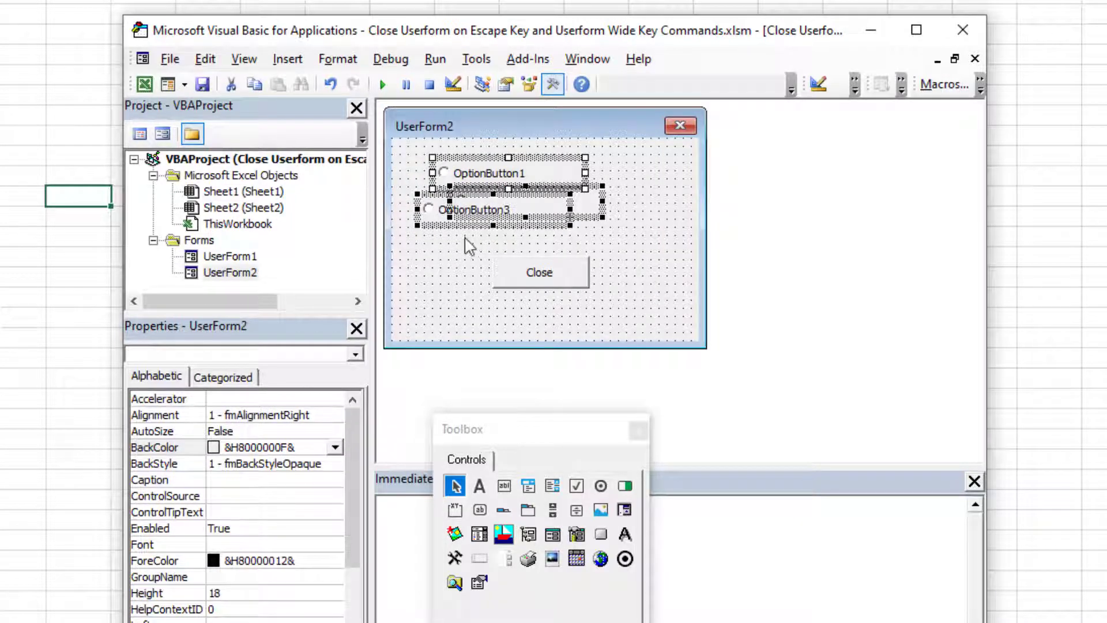
- Reselect the option buttons and apply Format > Vertical Spacing > Make Equal
click(354, 63)
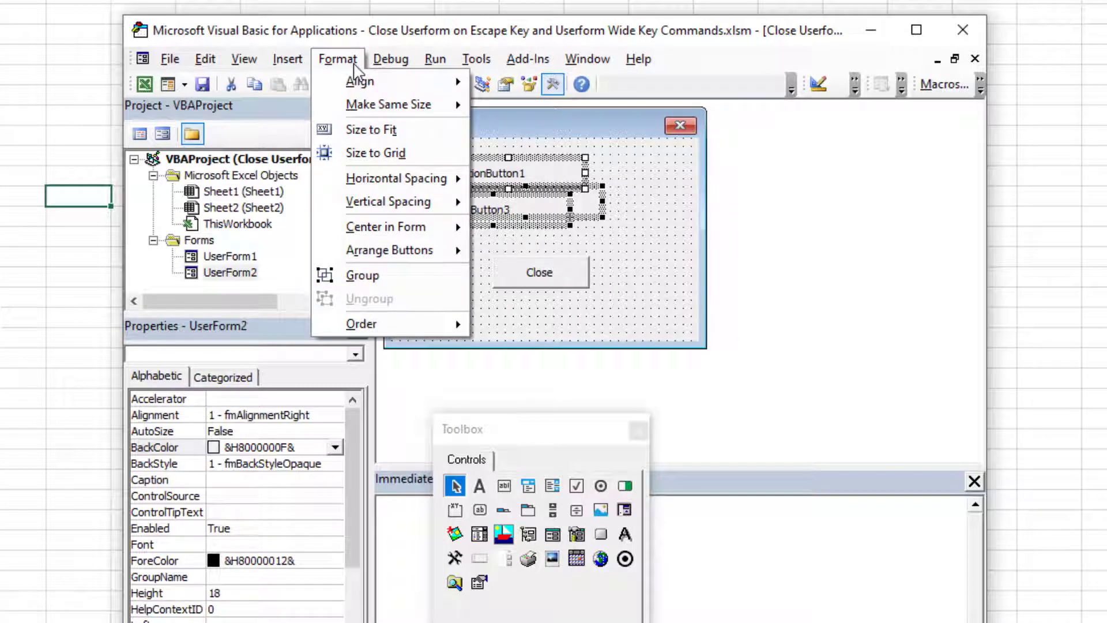
mouse_move(389, 202)
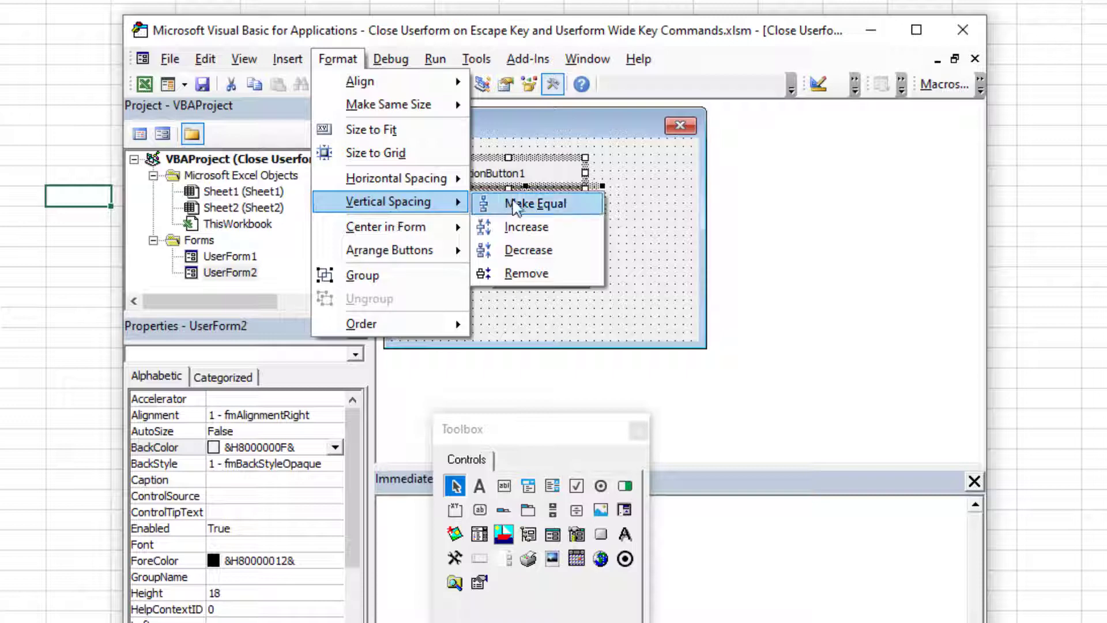
click(658, 249)
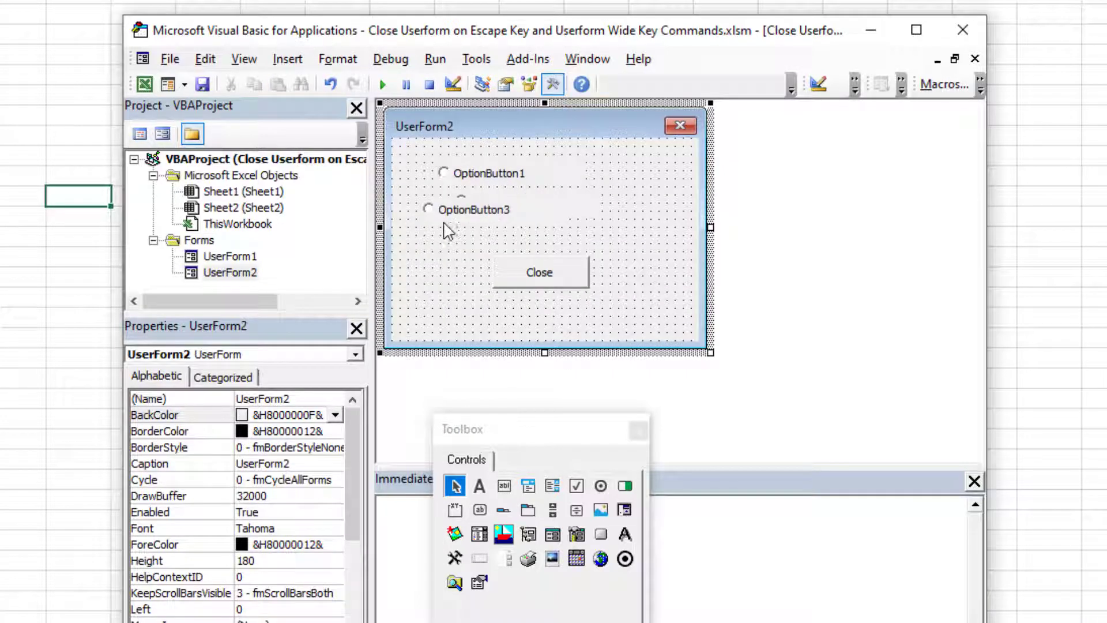
drag(414, 250, 493, 164)
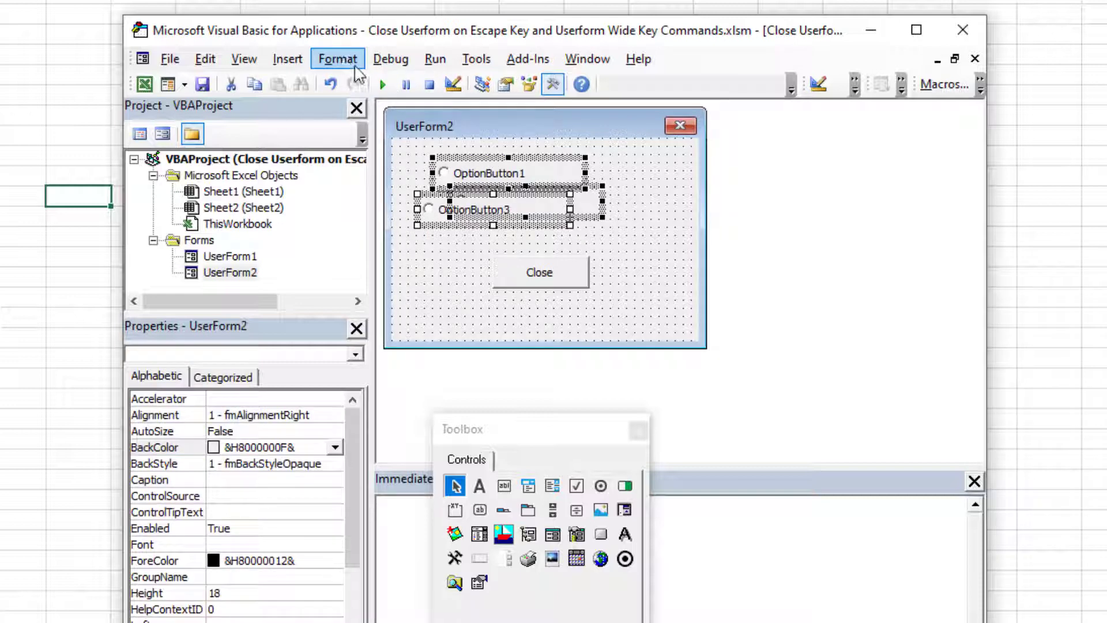
key(alt)
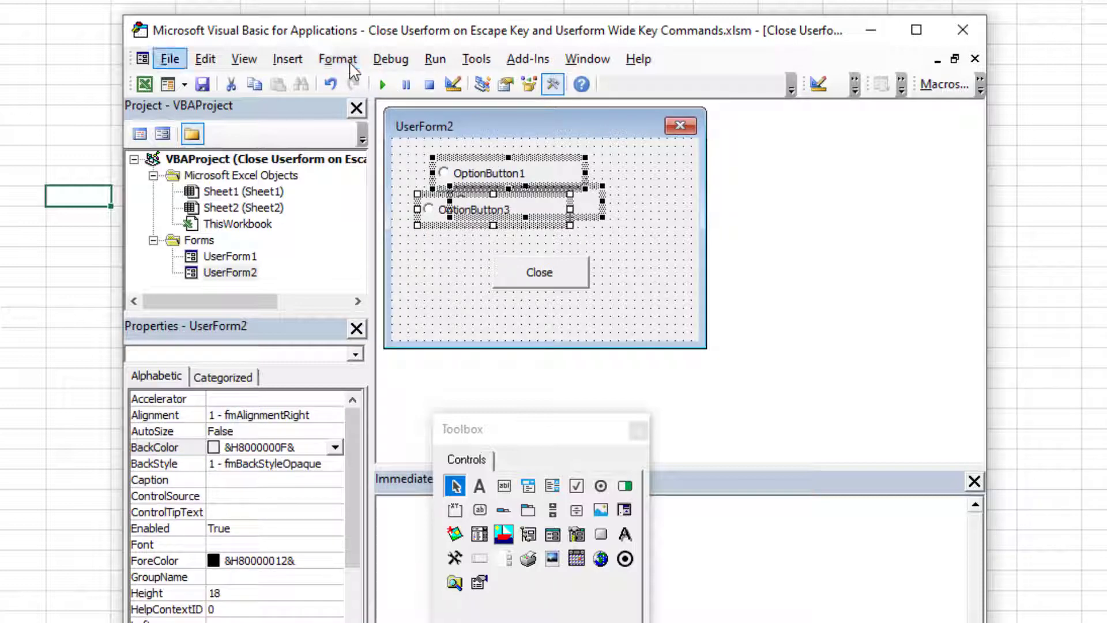
click(353, 71)
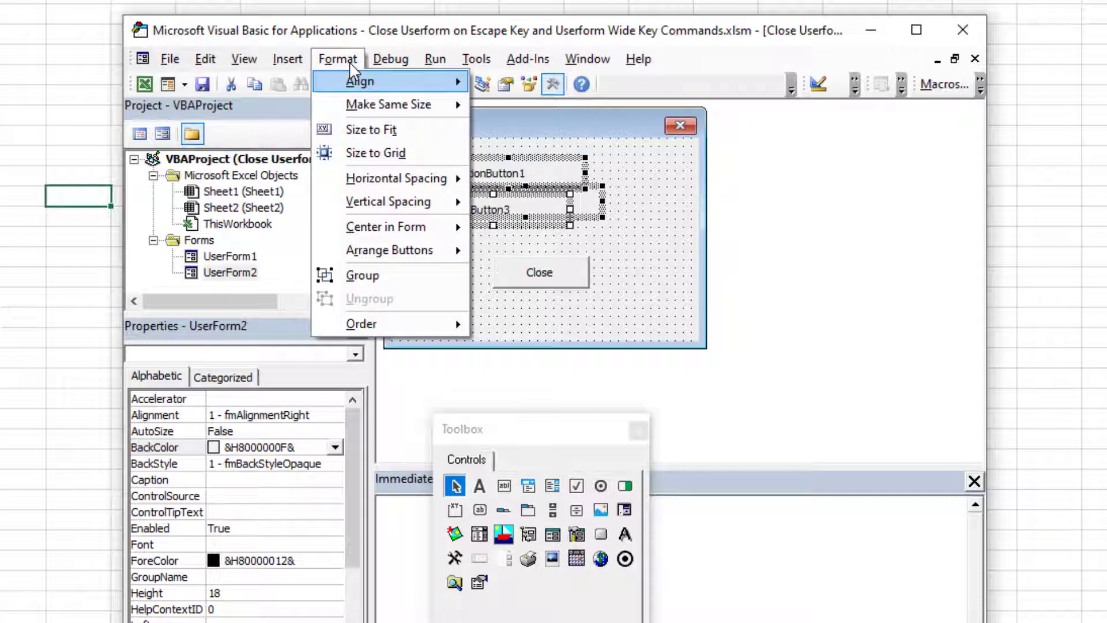
key(v)
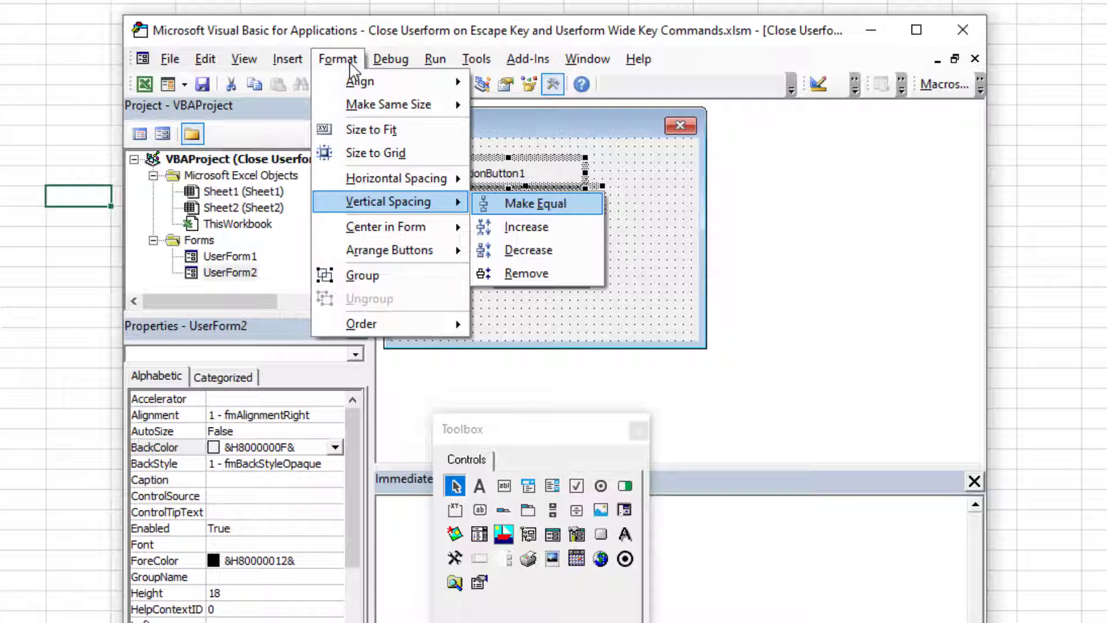
click(350, 69)
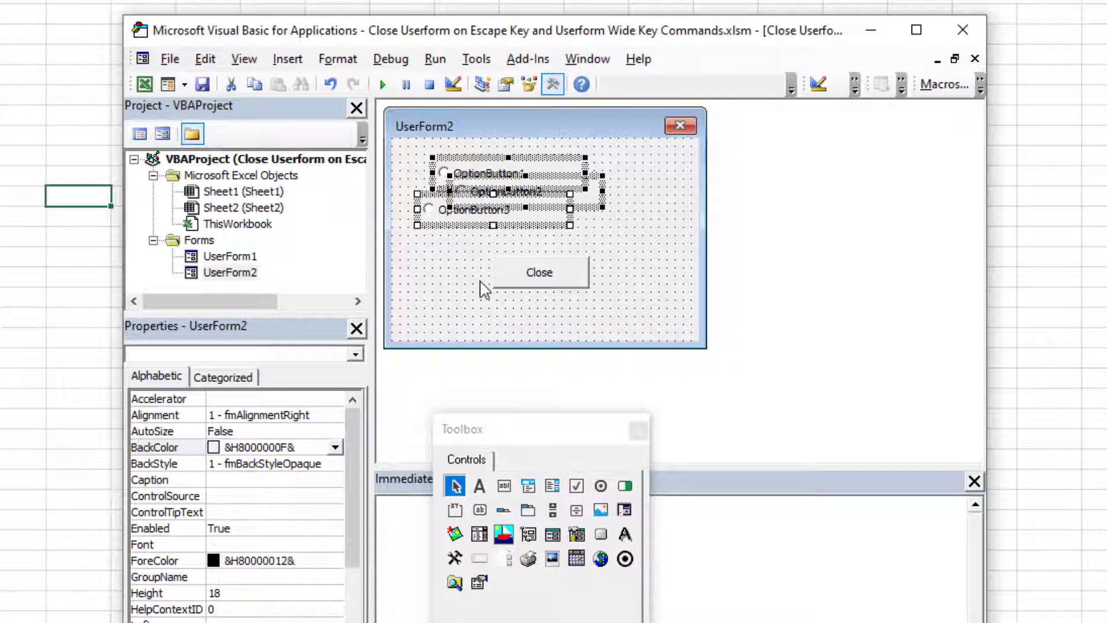
- Left-align the three option buttons, adjusting OptionButton1 and OptionButton2 positions
key(alt)
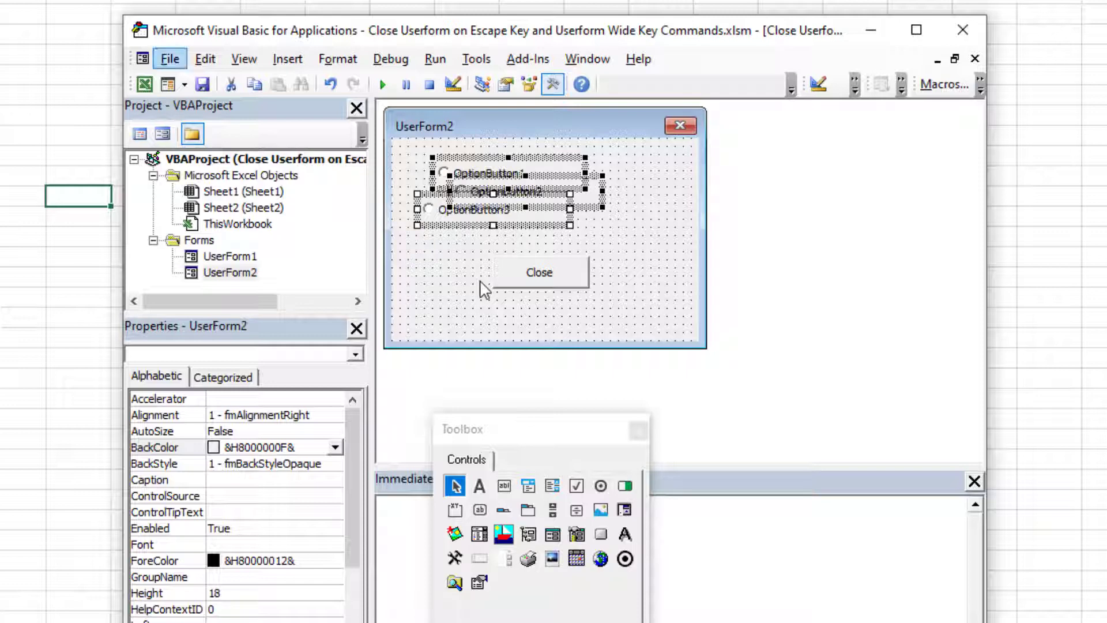
key(o)
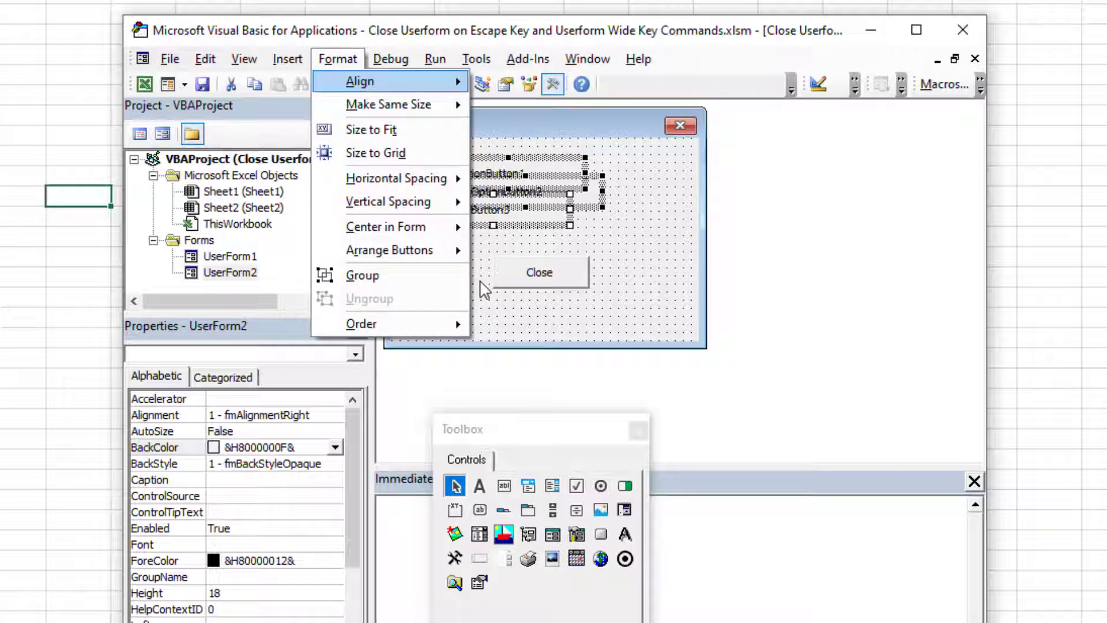
key(a)
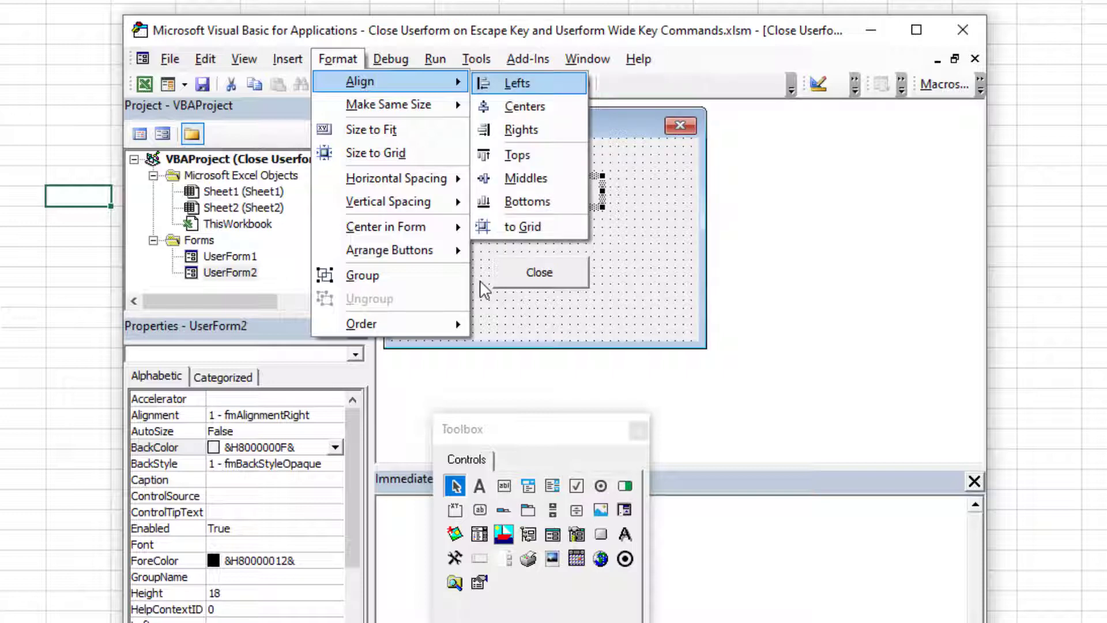
key(l)
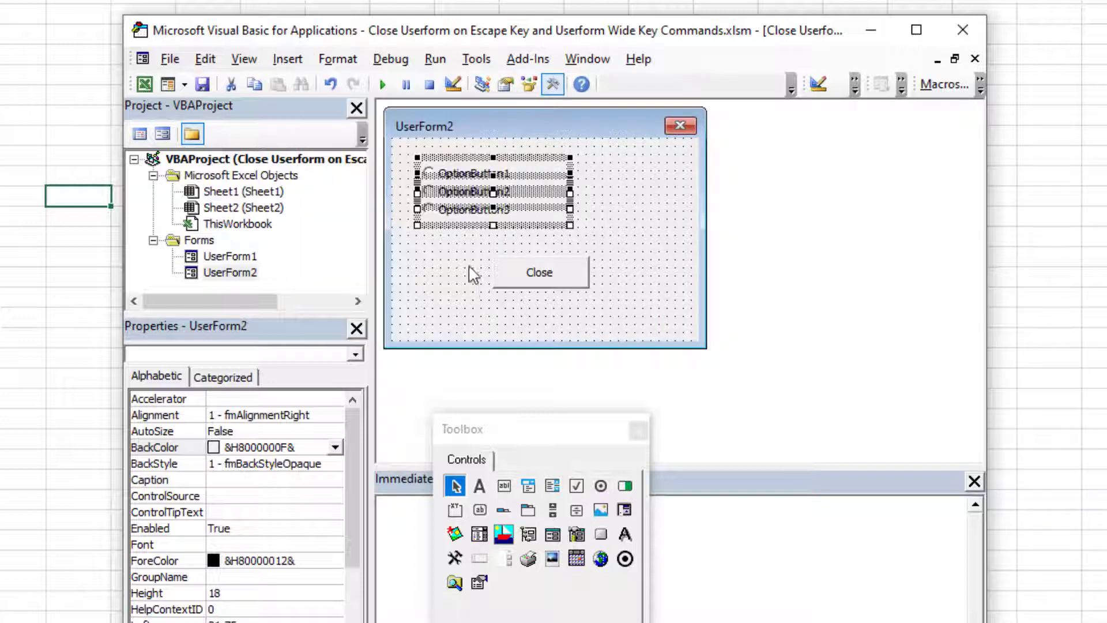
click(465, 265)
mouse_move(439, 173)
mouse_down()
mouse_move(480, 196)
mouse_move(430, 200)
mouse_up()
click(452, 240)
drag(457, 151, 538, 222)
key(alt+o)
key(a)
key(l)
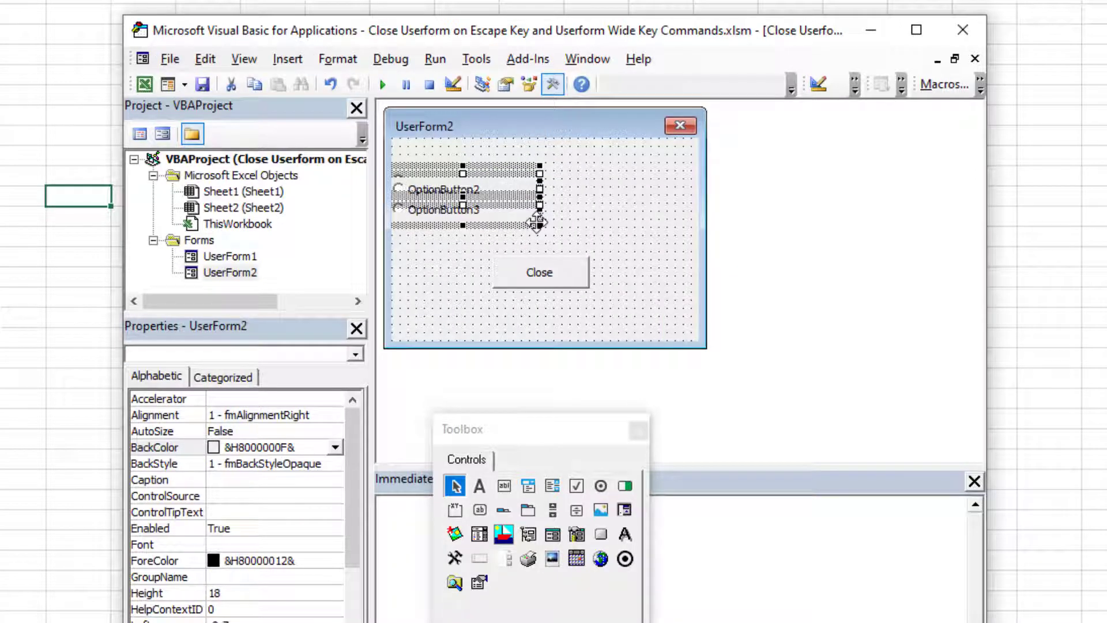
- Make the three option buttons' vertical spacing equal
key(alt)
key(o)
key(v)
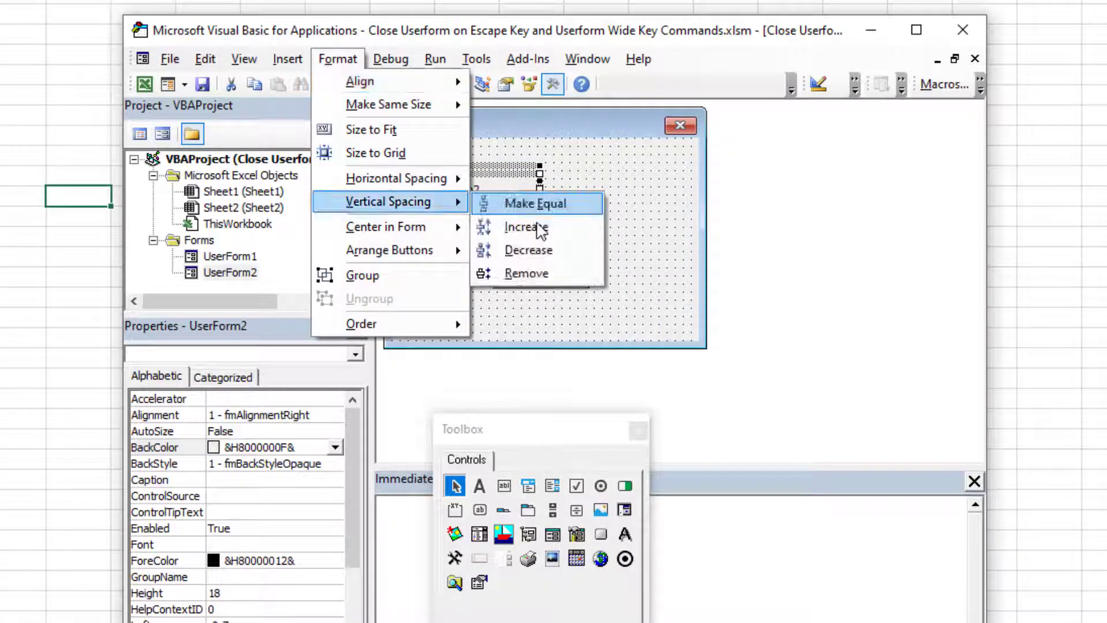
key(e)
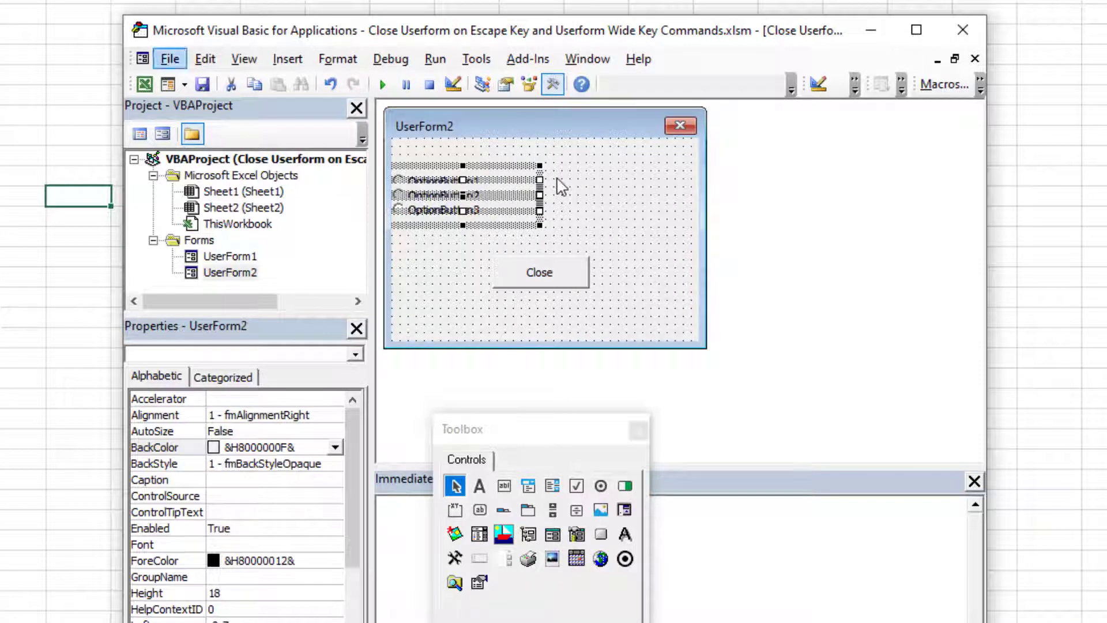
key(alt+o)
key(v)
key(e)
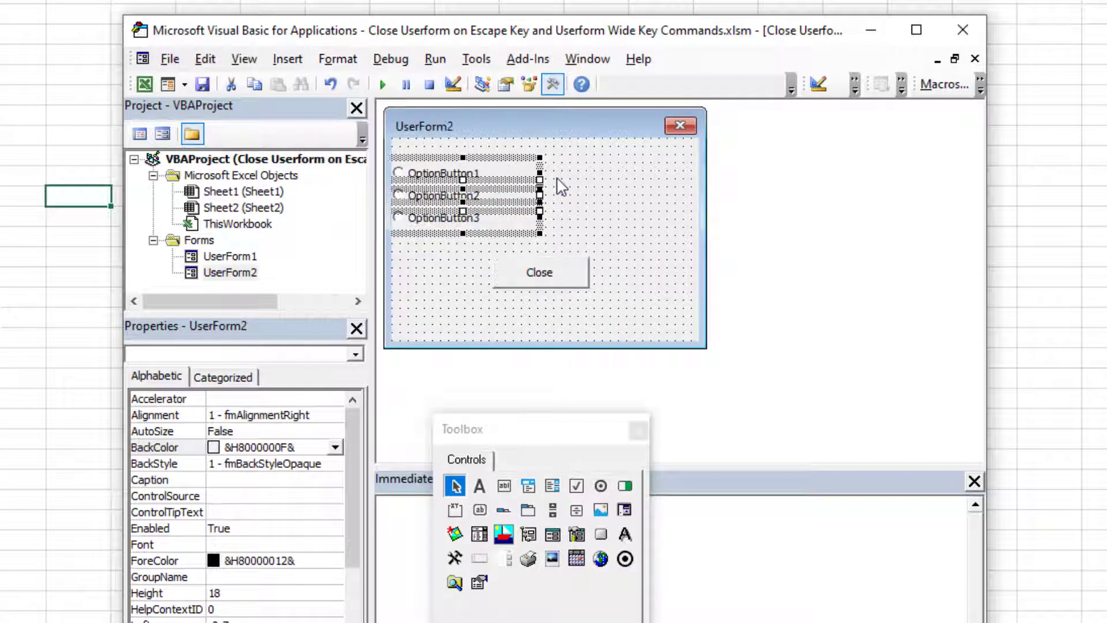
- Move the three option buttons right and increase their vertical spacing
mouse_move(519, 178)
mouse_down()
mouse_move(593, 190)
mouse_move(589, 182)
mouse_up()
key(alt)
key(o)
key(a)
key(l)
key(alt+o)
key(v)
key(i)
- Edit the three option button captions in place to Admin, Employees and Reports
click(407, 172)
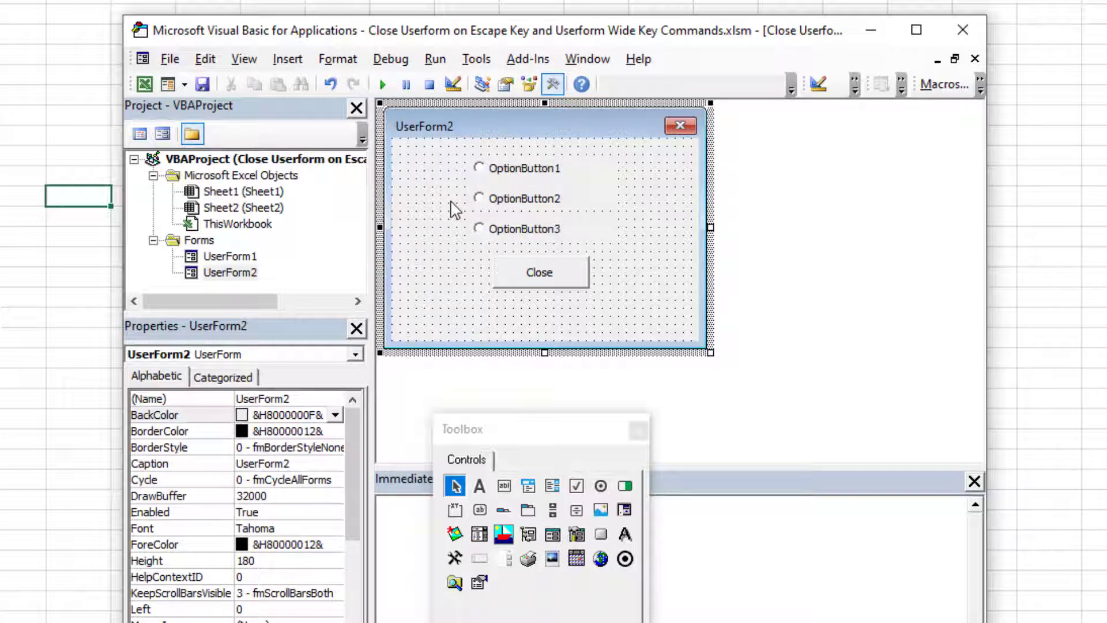
click(503, 178)
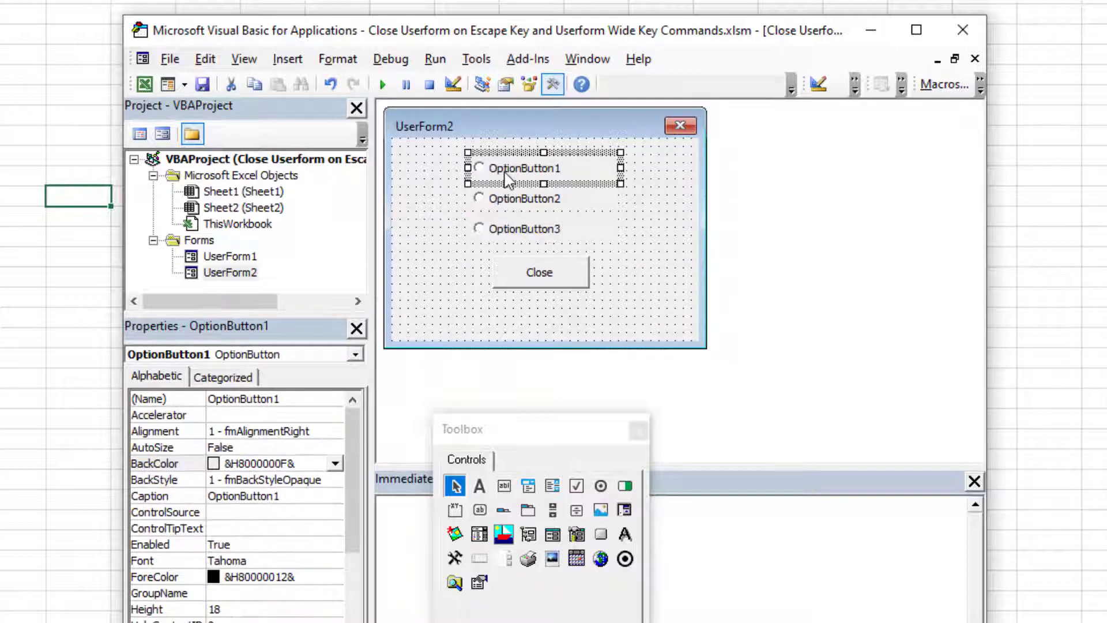
click(508, 180)
text(Adm)
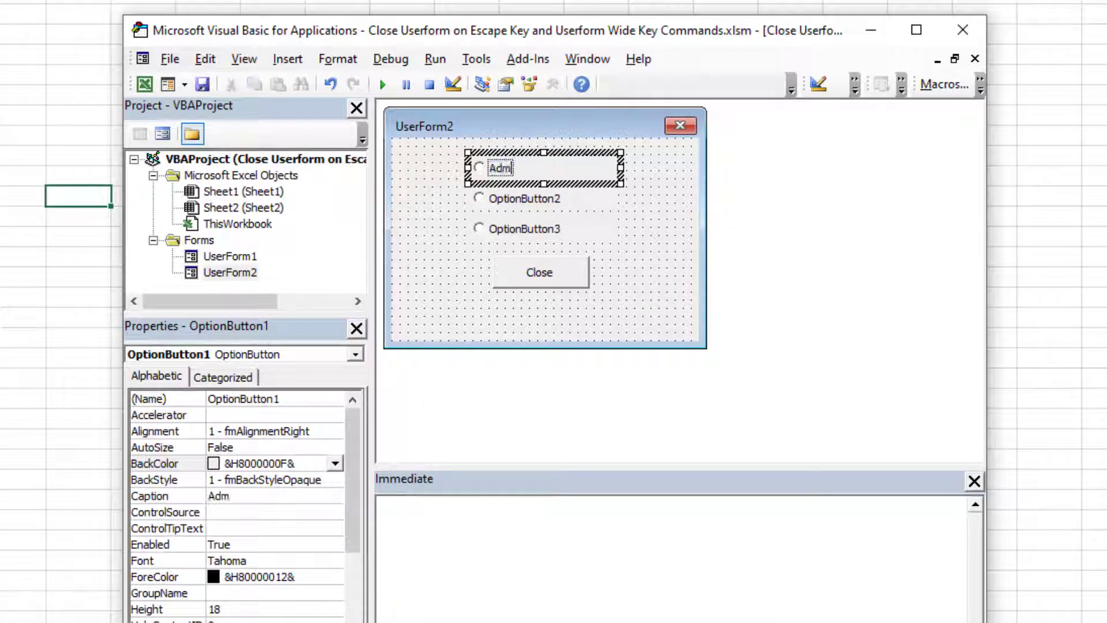
text(in)
click(513, 211)
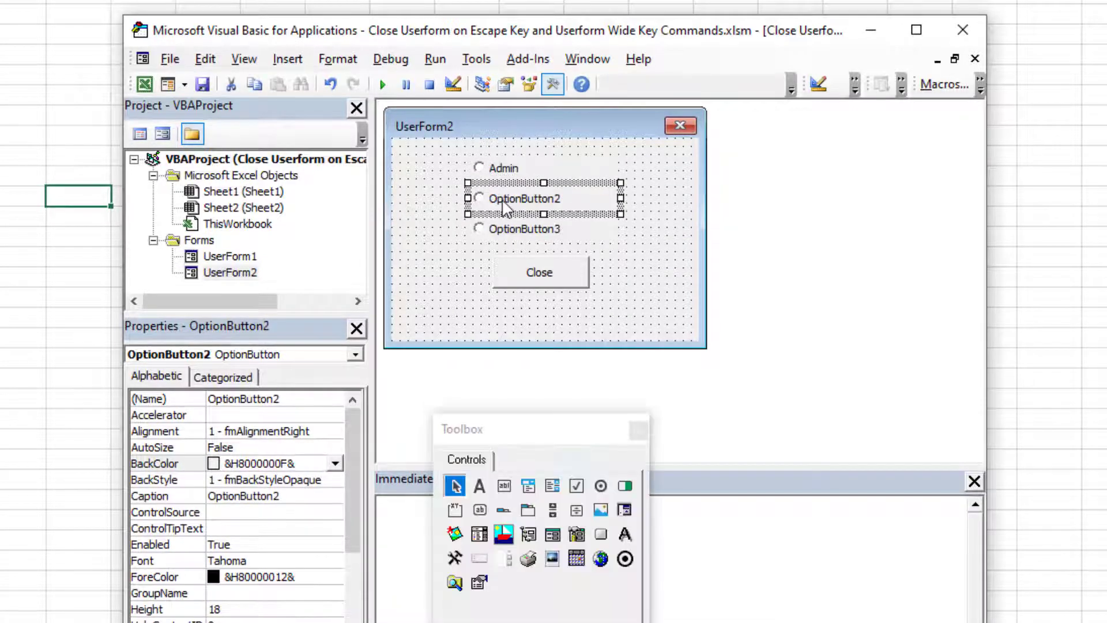
click(506, 210)
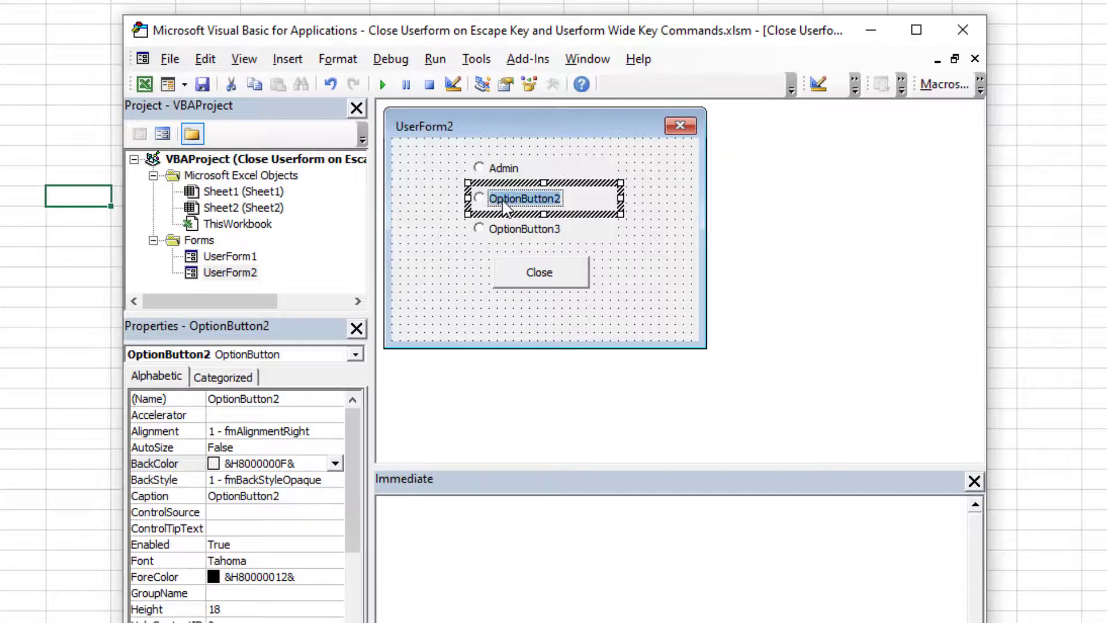
text(Employees)
click(513, 234)
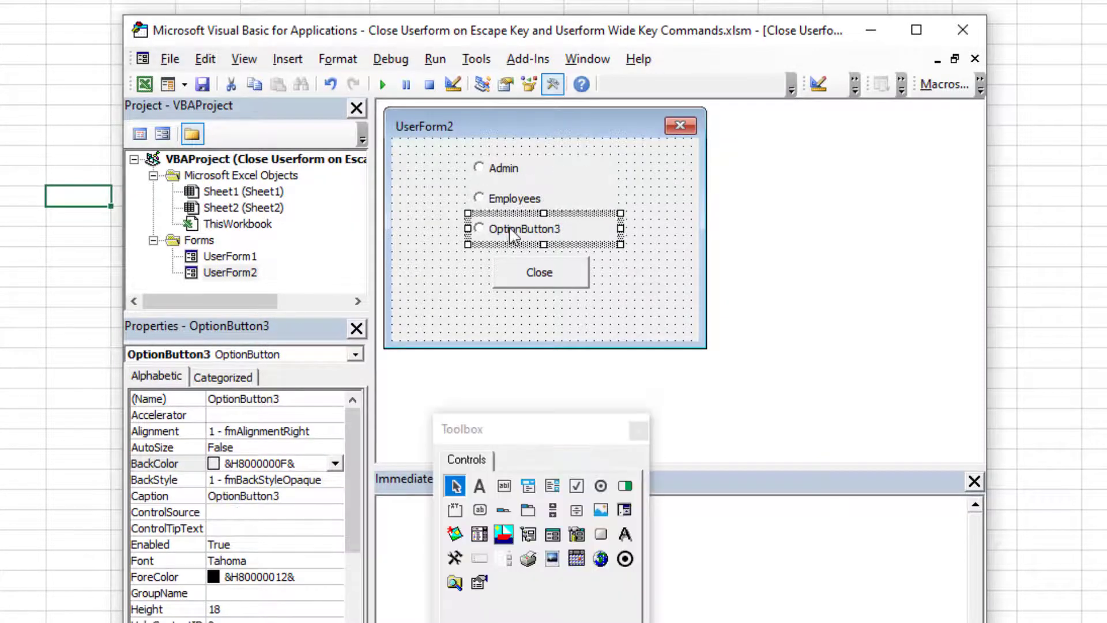
click(512, 233)
text(Reports)
click(440, 196)
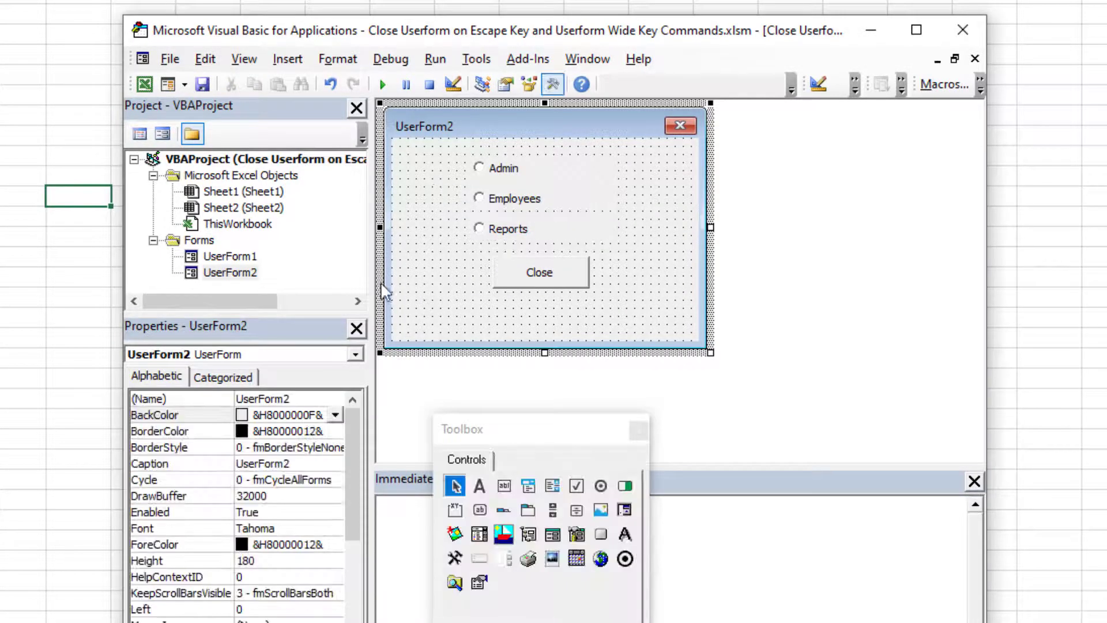
- Set the Admin option button's Accelerator property to A
click(517, 186)
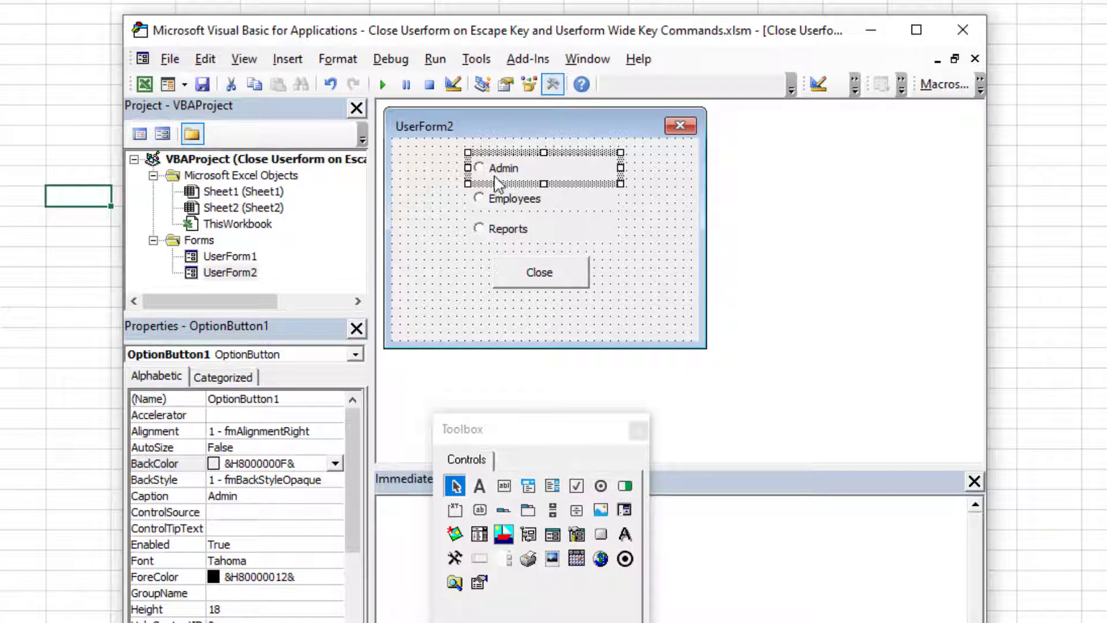
click(255, 417)
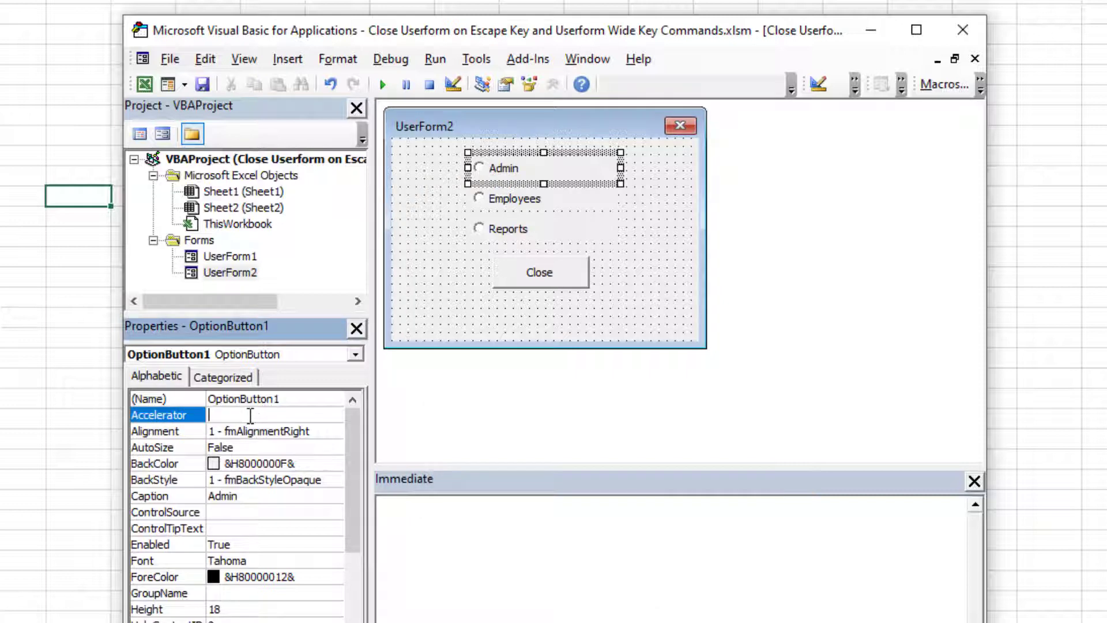
text(a)
click(258, 431)
click(272, 414)
- Set the Employees option button's Accelerator property to E
click(502, 199)
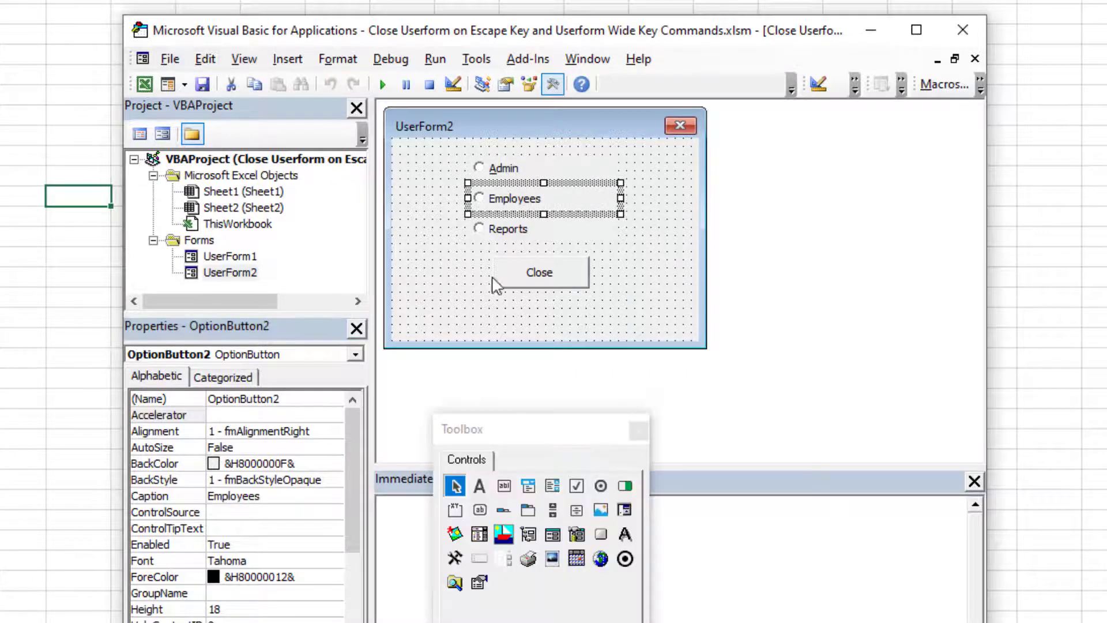
click(257, 419)
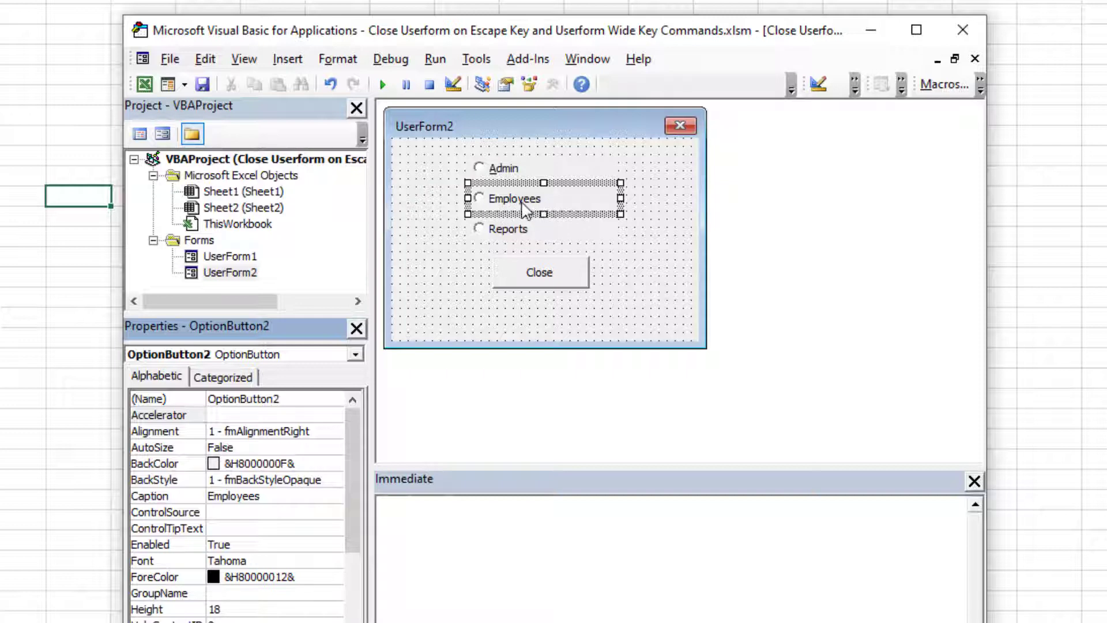
text(e)
key(Return)
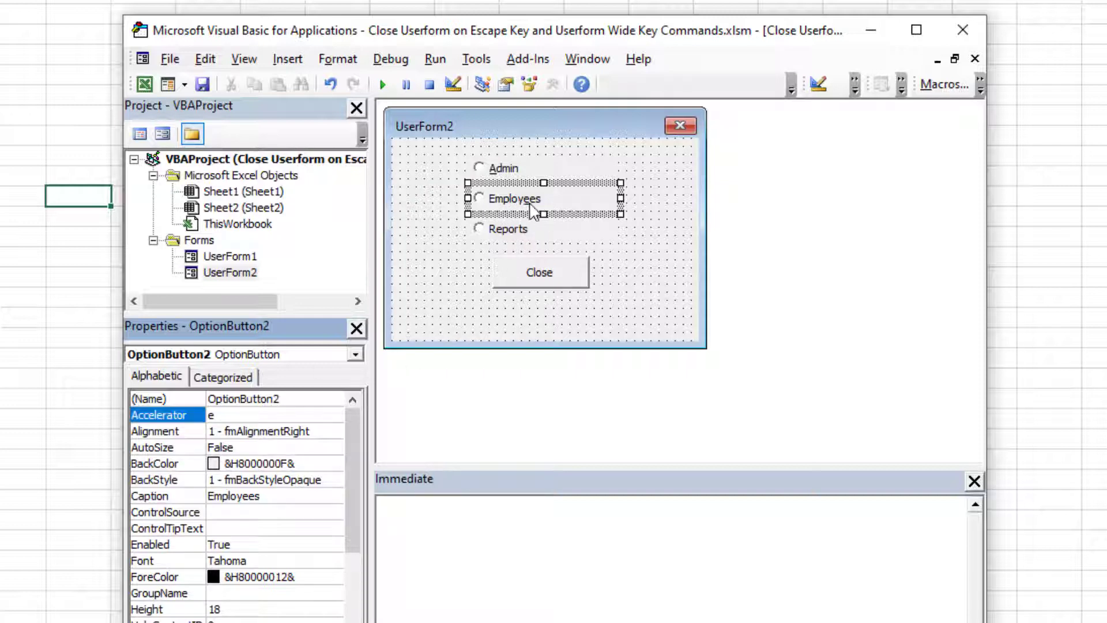
click(189, 419)
click(515, 241)
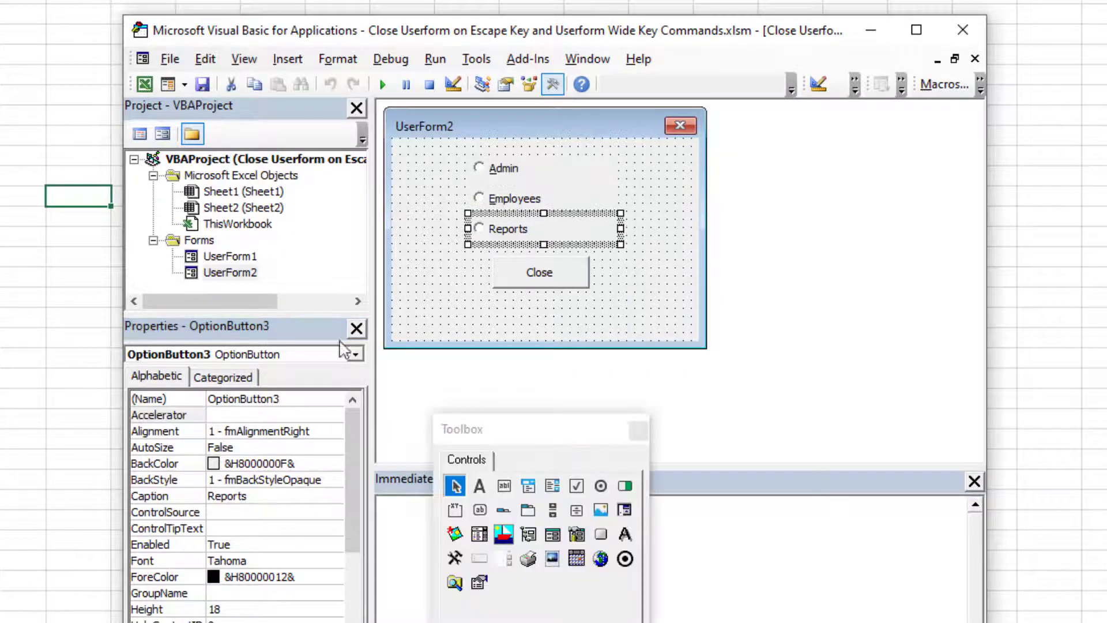
text(r)
- Give Reports accelerator R, then test Alt+A, Alt+E and Alt+R on the running form
click(424, 221)
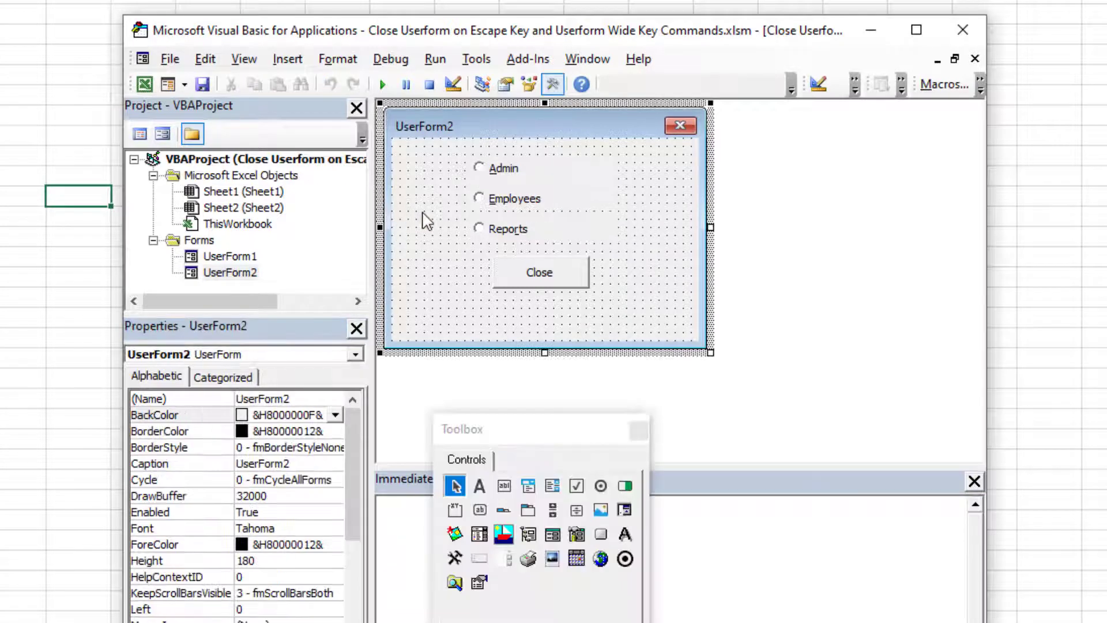
click(507, 235)
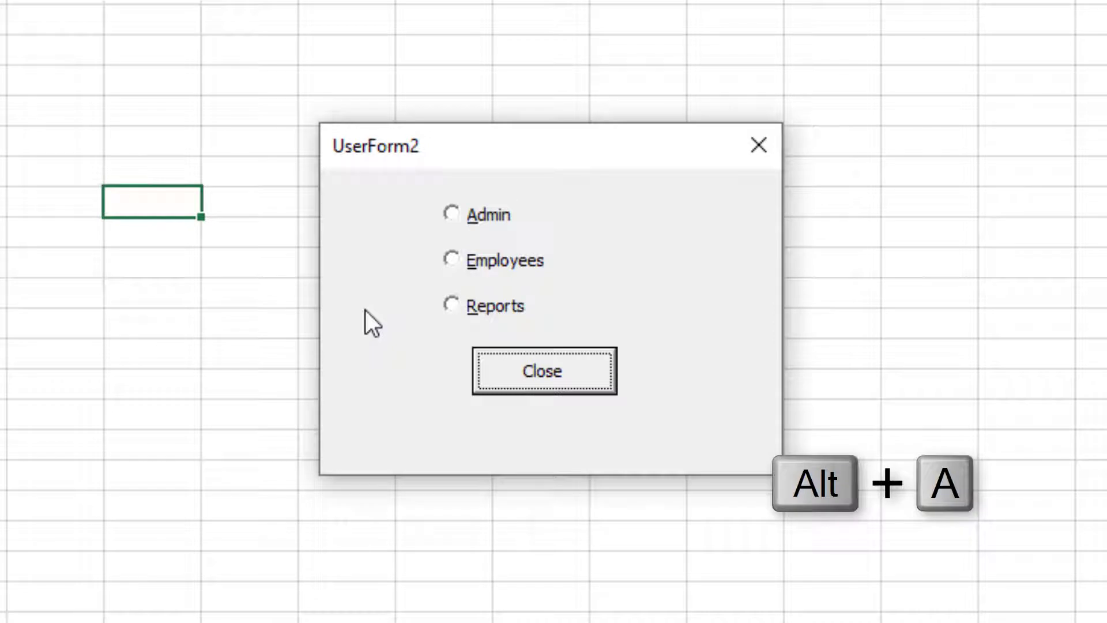
key(alt+a)
key(alt+e)
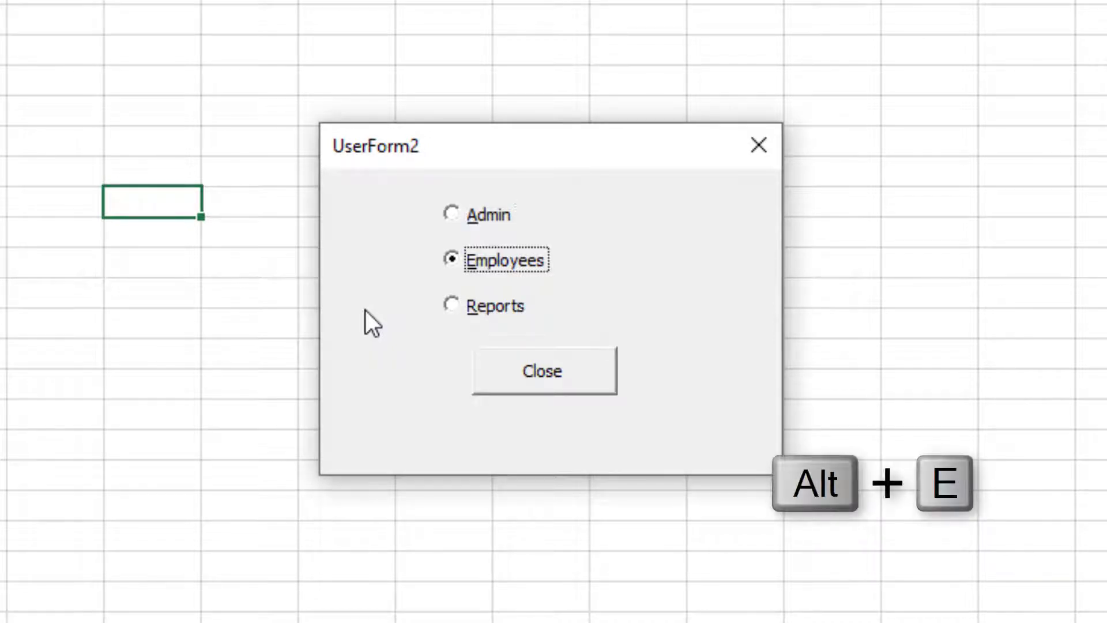
key(alt+r)
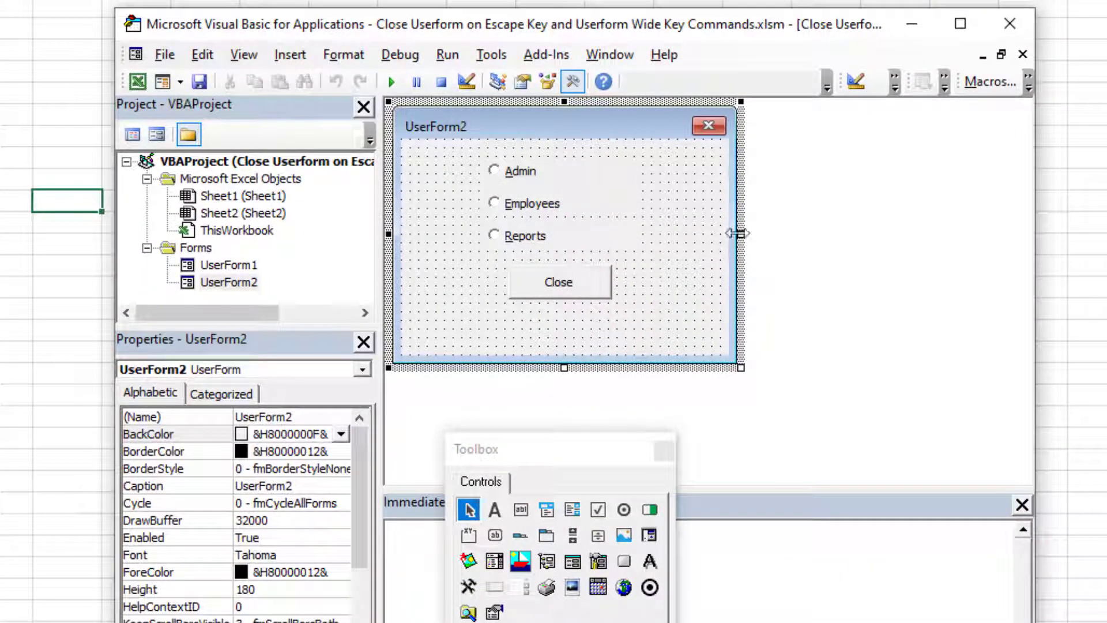
- Widen UserForm2 and add a command button captioned Run
drag(740, 232, 867, 232)
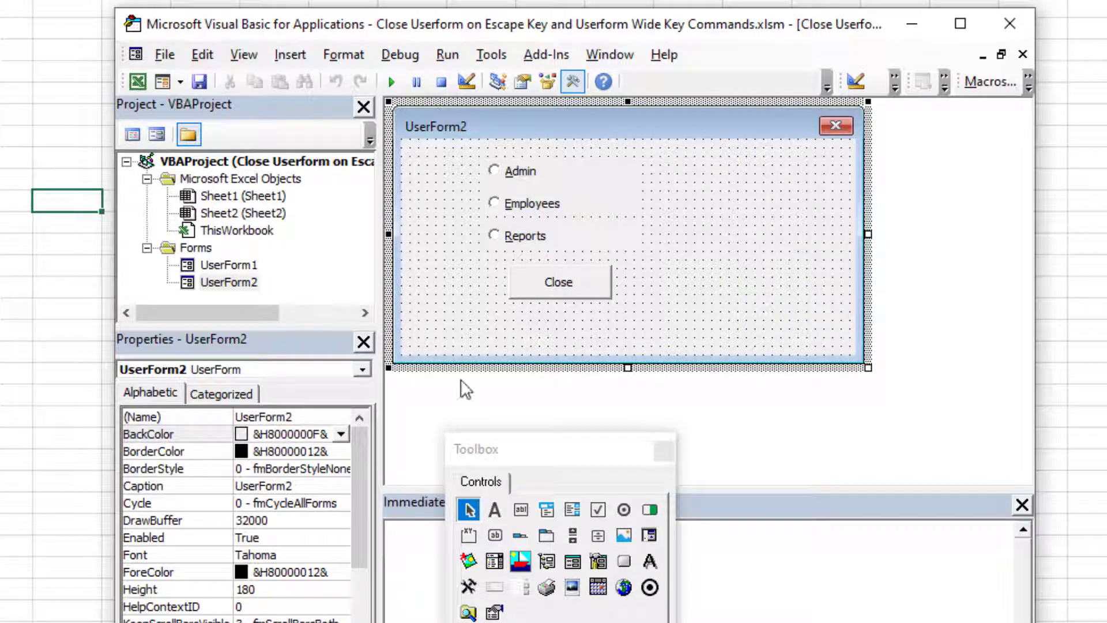
click(494, 535)
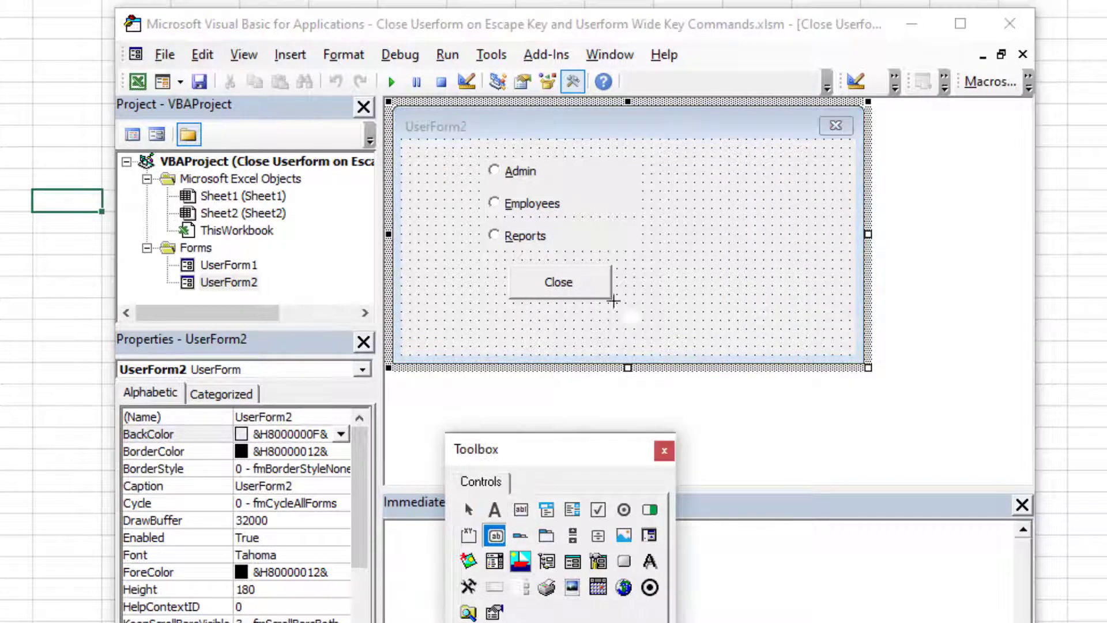
click(720, 194)
click(750, 212)
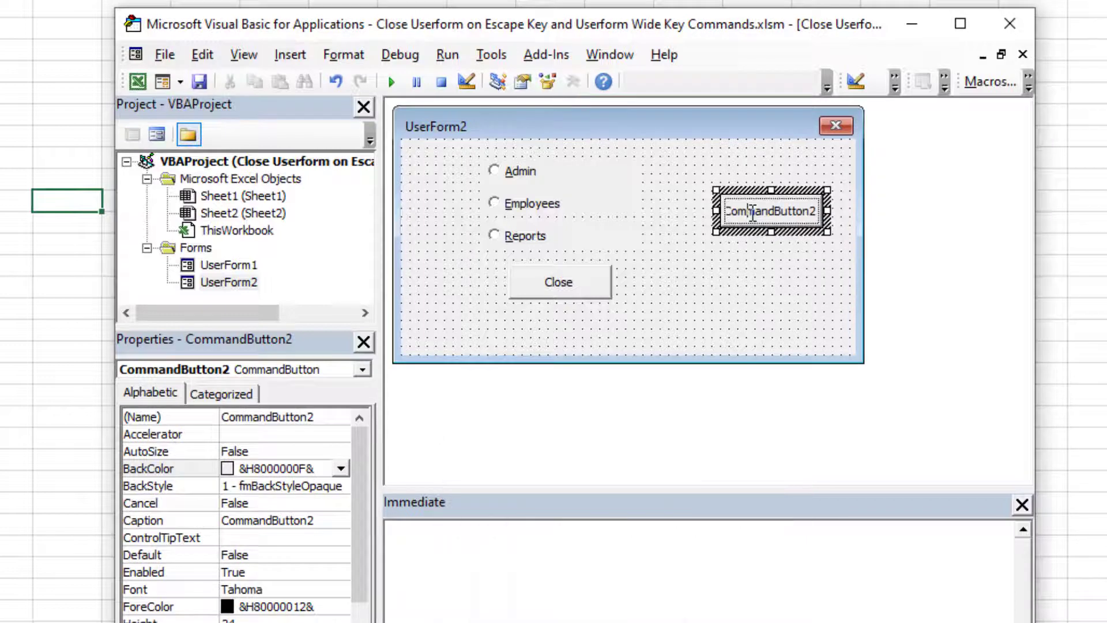
double_click(750, 212)
text(Run)
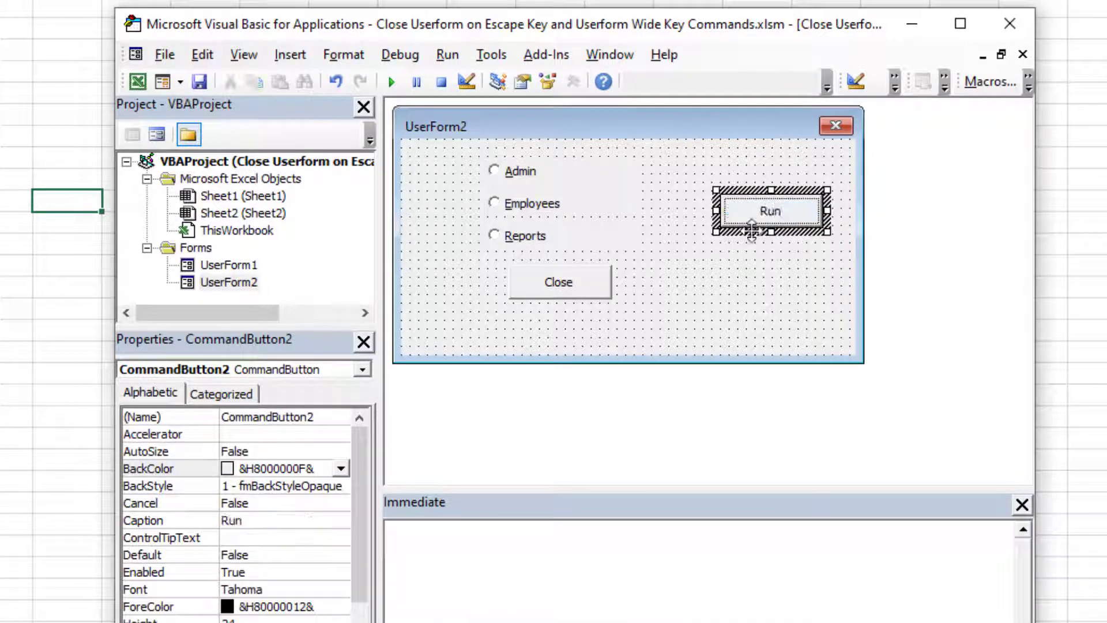
drag(742, 230, 695, 227)
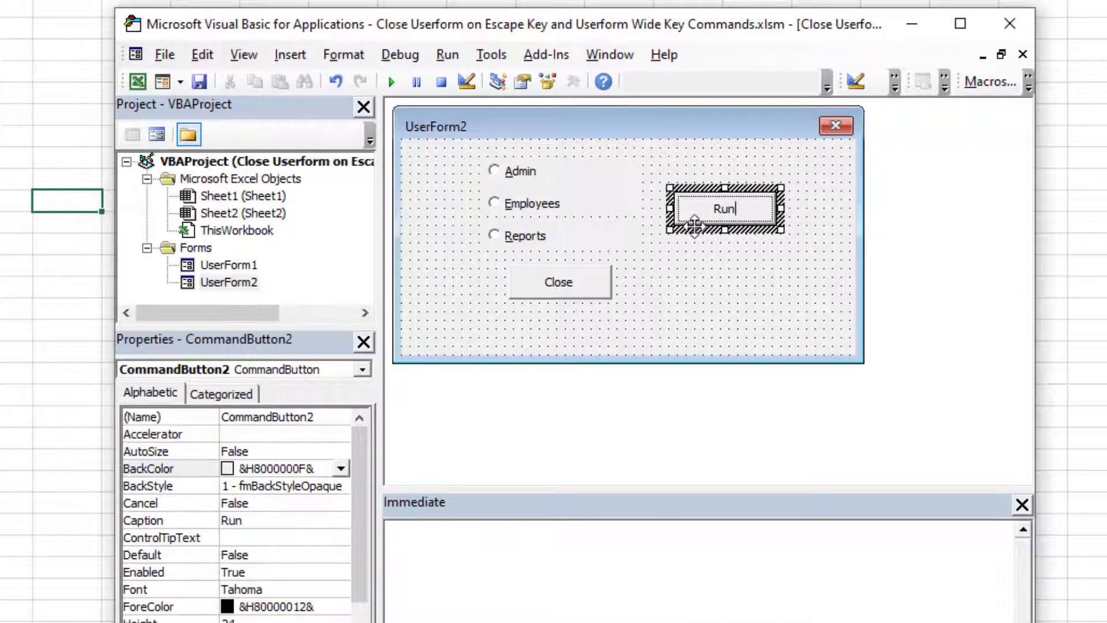
- Code the Run button's Click sub with MsgBox "This has run!" and run the form
double_click(695, 222)
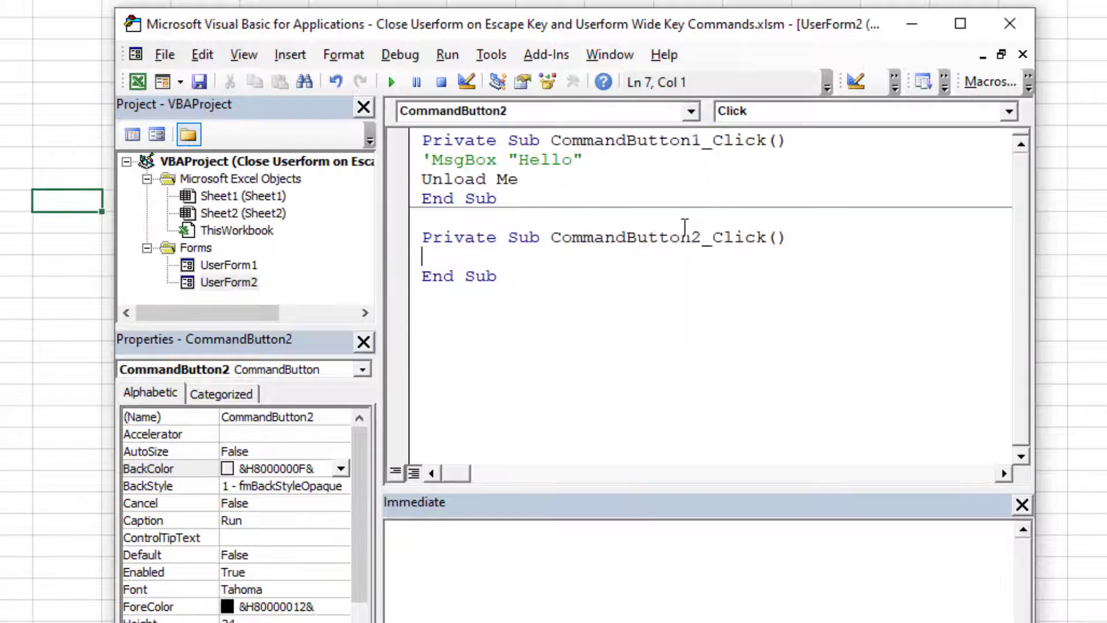
text(msgbox )
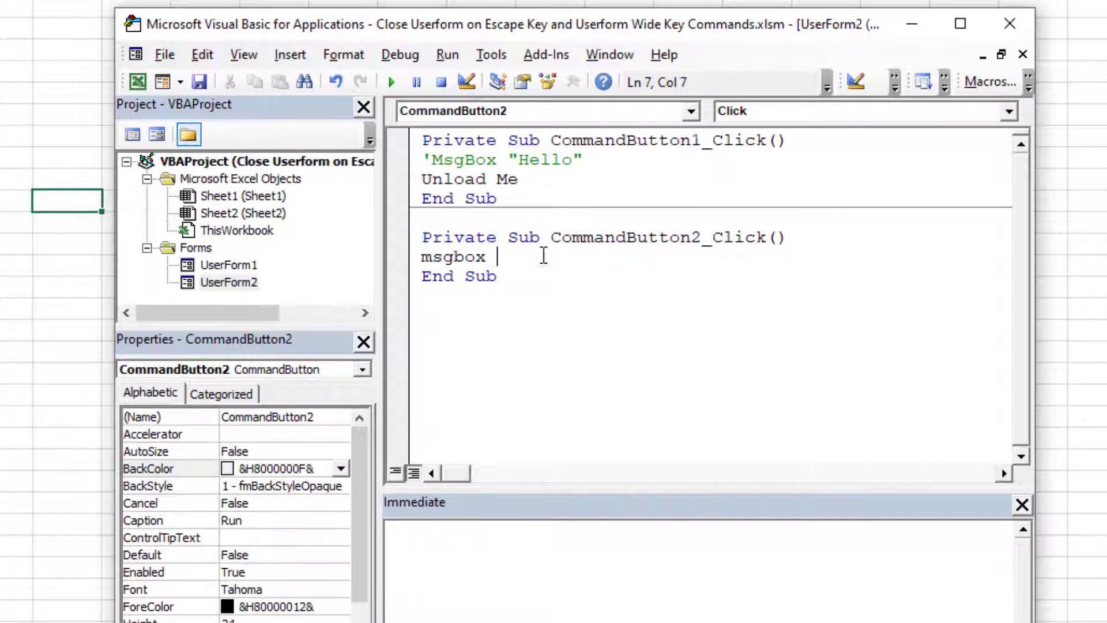
text(")
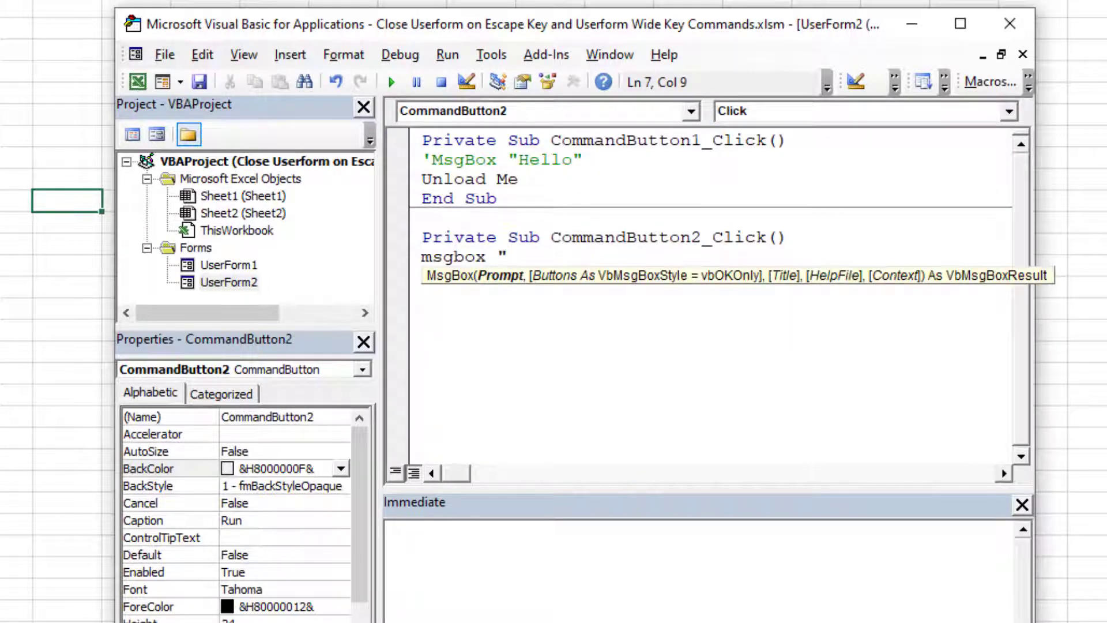
text(This has run!")
click(545, 346)
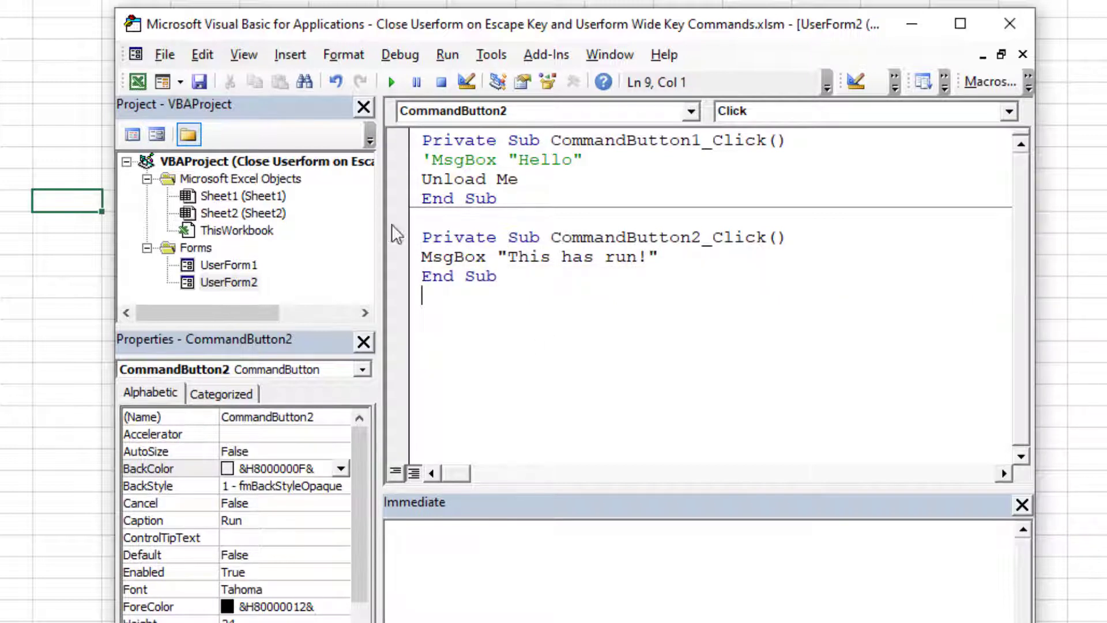
click(476, 257)
- Run the form and test the Run button's "This has run!" message
click(392, 81)
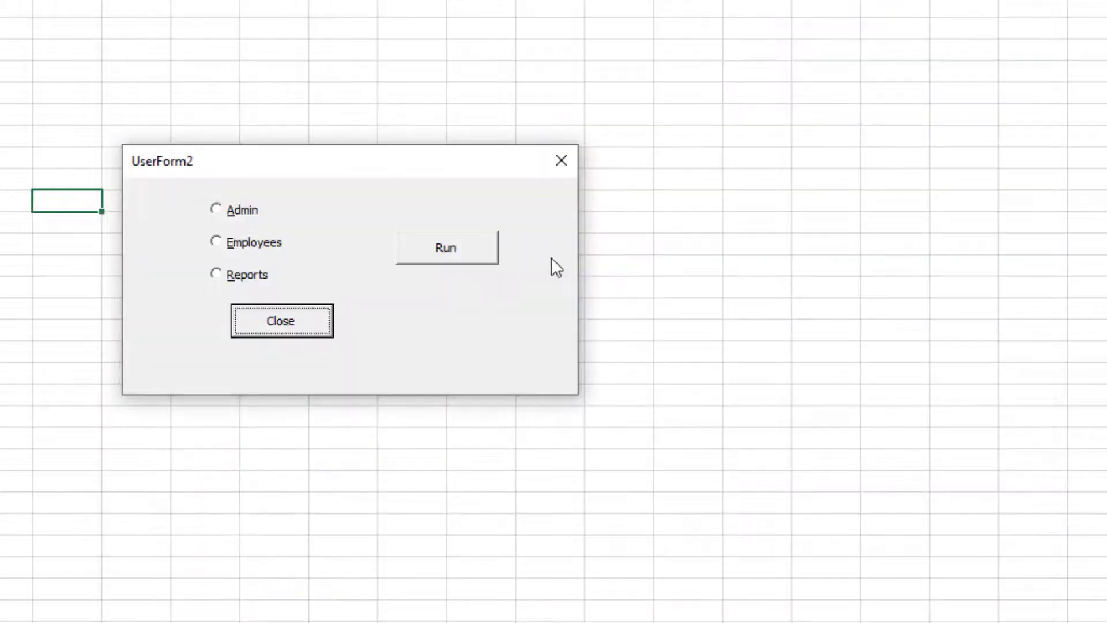
click(450, 248)
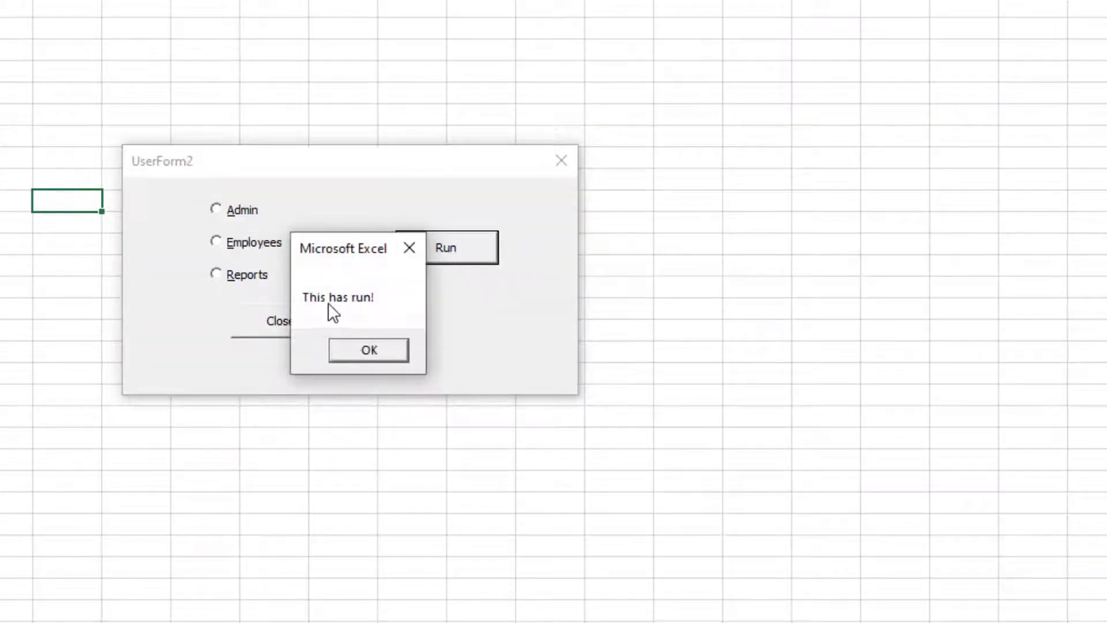
click(370, 350)
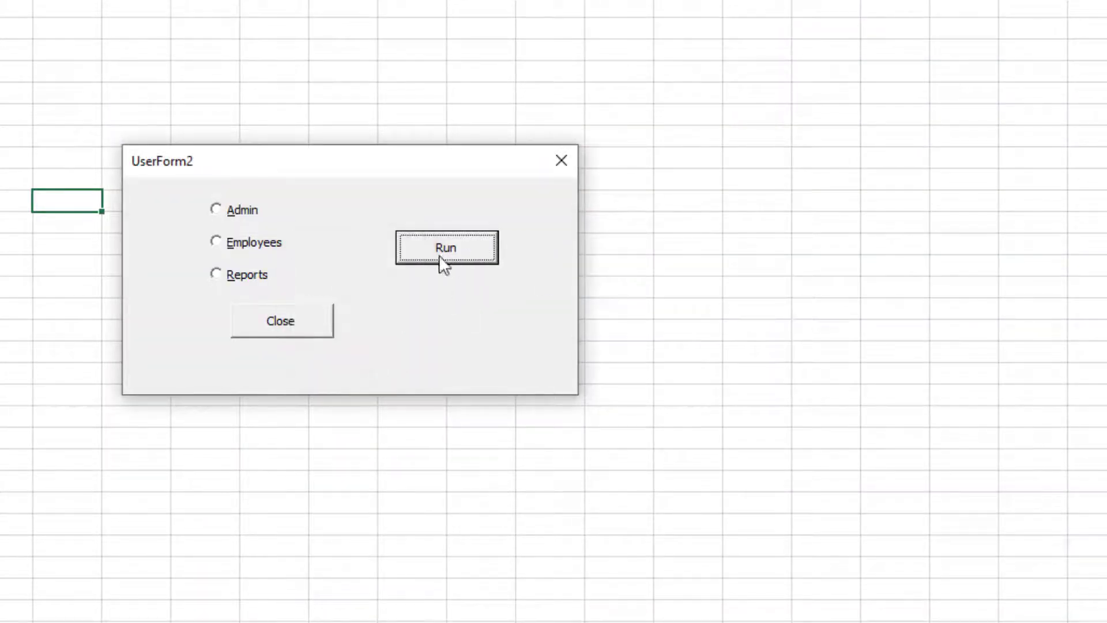
- Close the running form and set the Run button's Accelerator to u
click(564, 164)
click(729, 208)
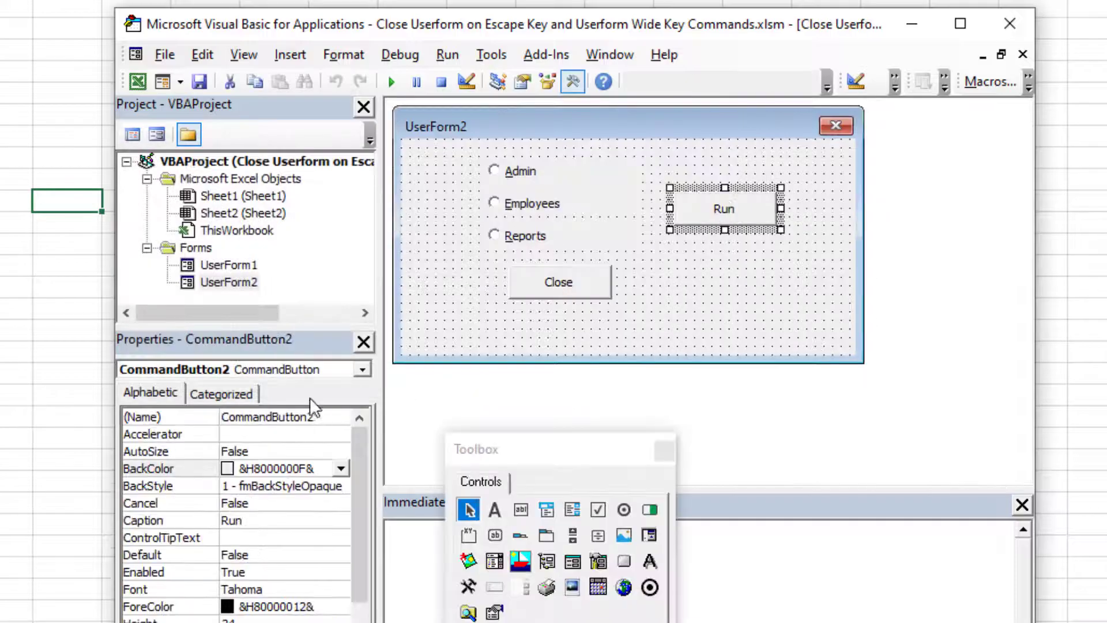
click(259, 431)
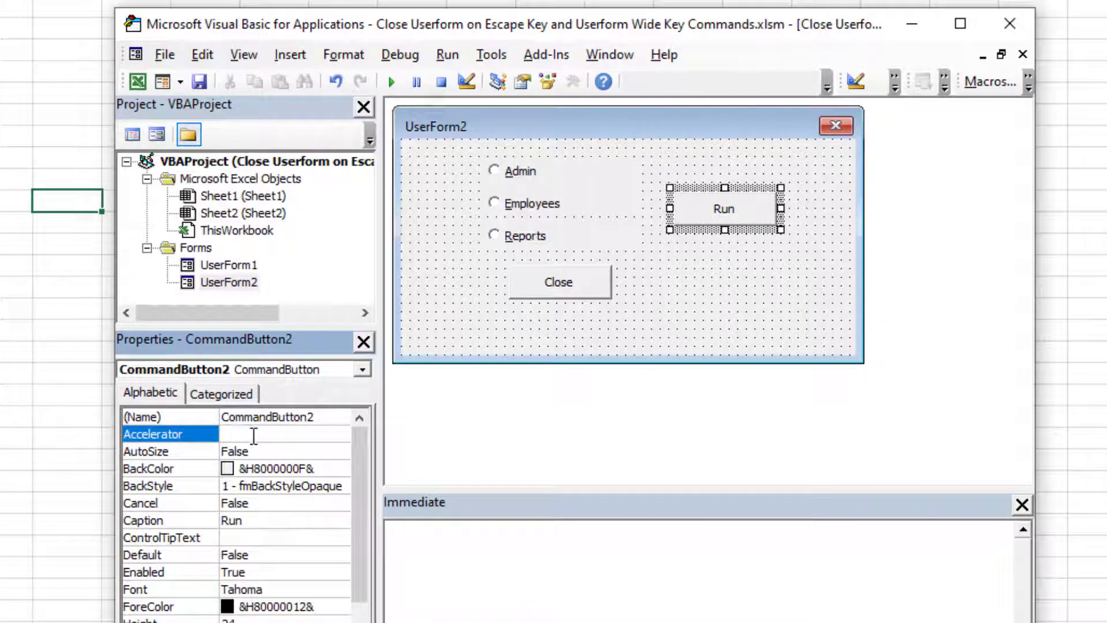
text(u)
click(792, 256)
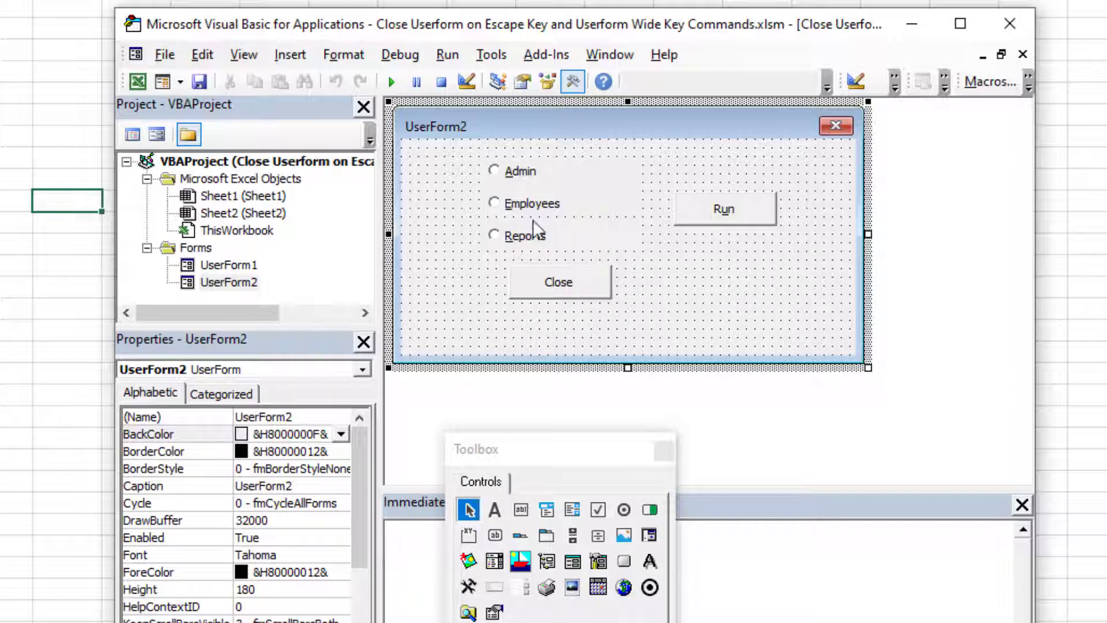
- Run UserForm2 and trigger Run twice via Alt+U, dismissing "This has run!" each time
click(391, 80)
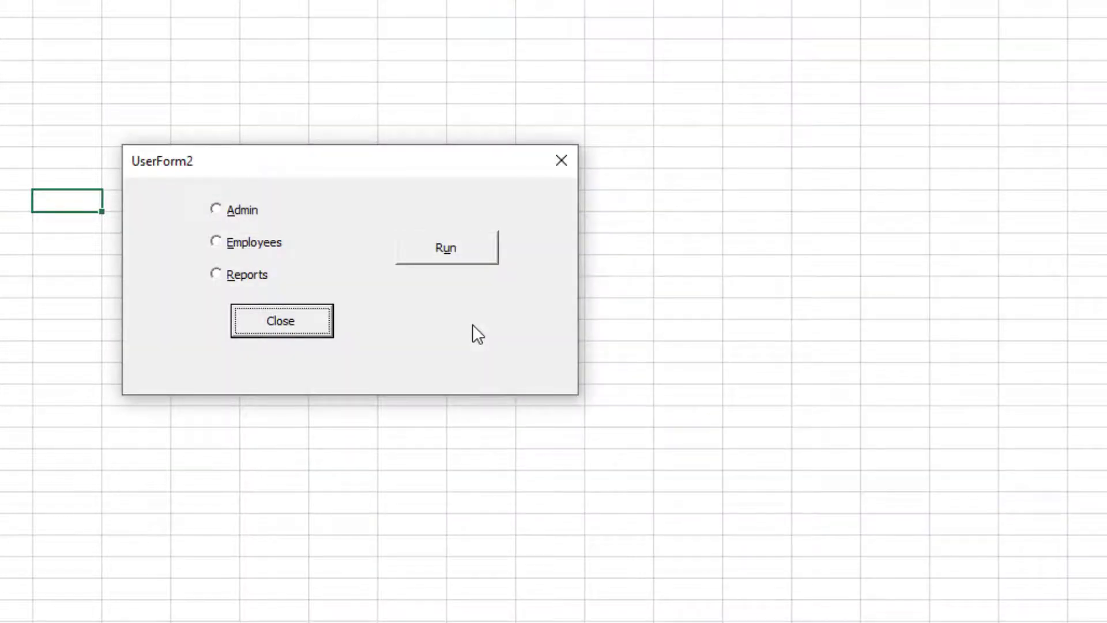
key(alt+u)
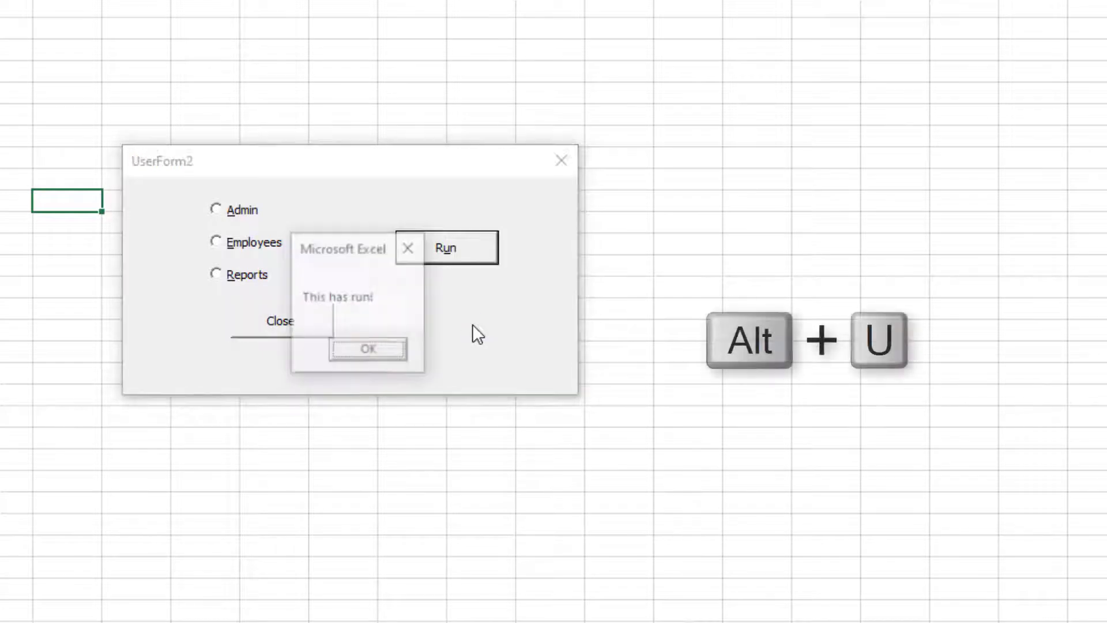
click(371, 349)
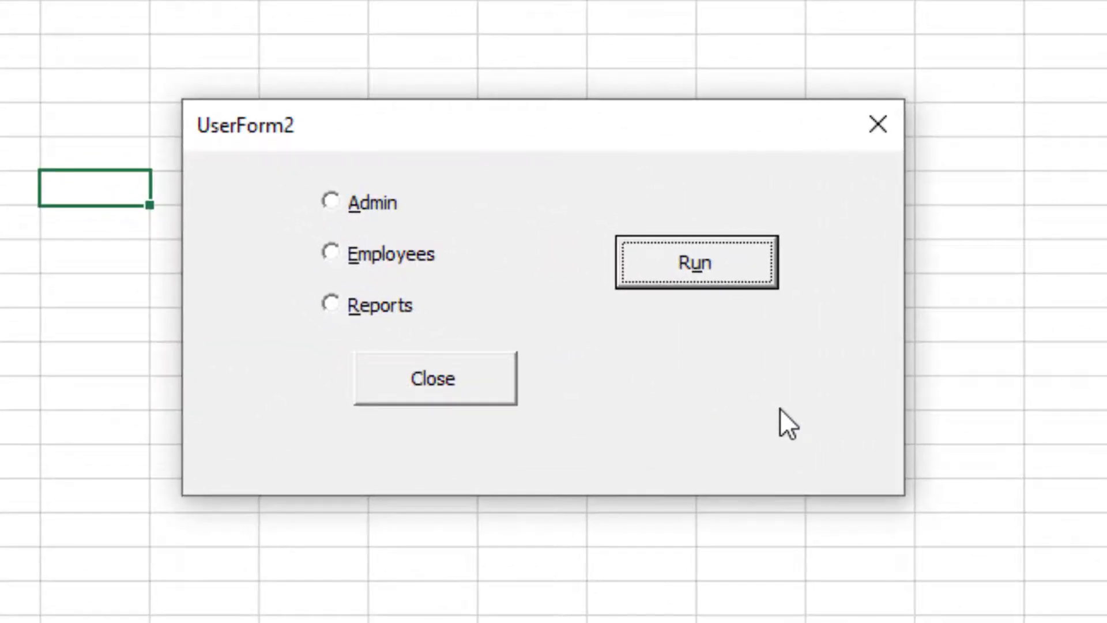
key(Return)
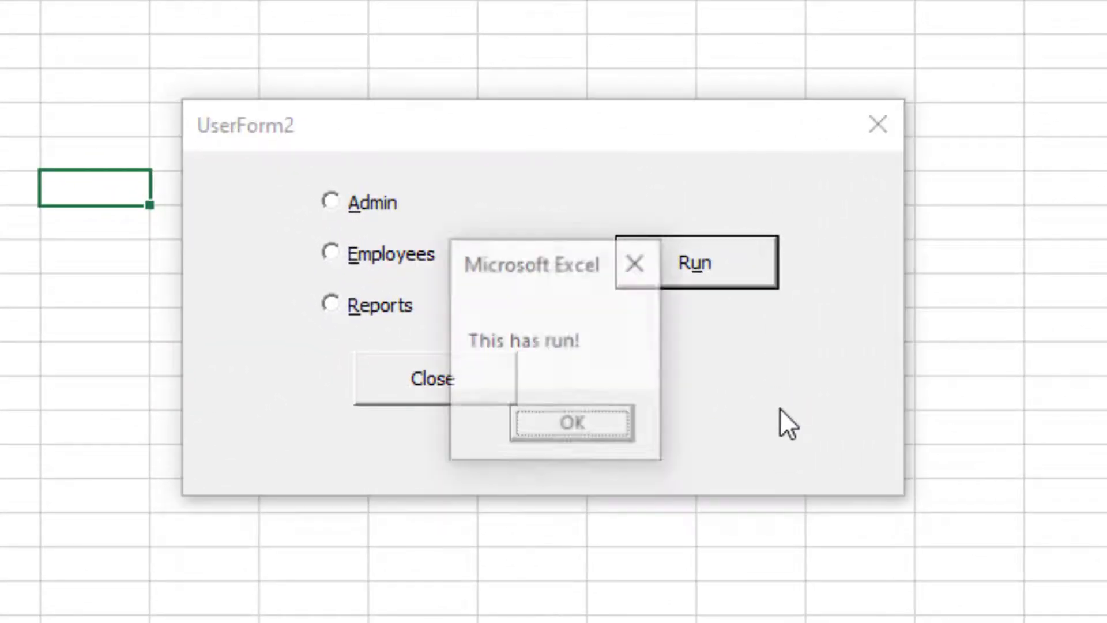
click(584, 410)
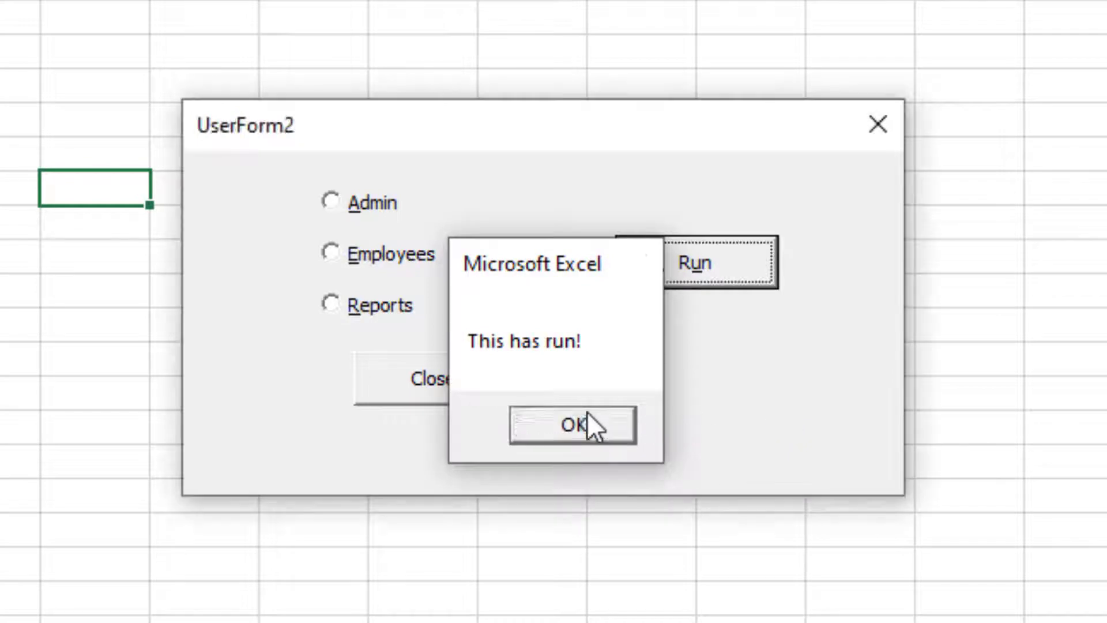